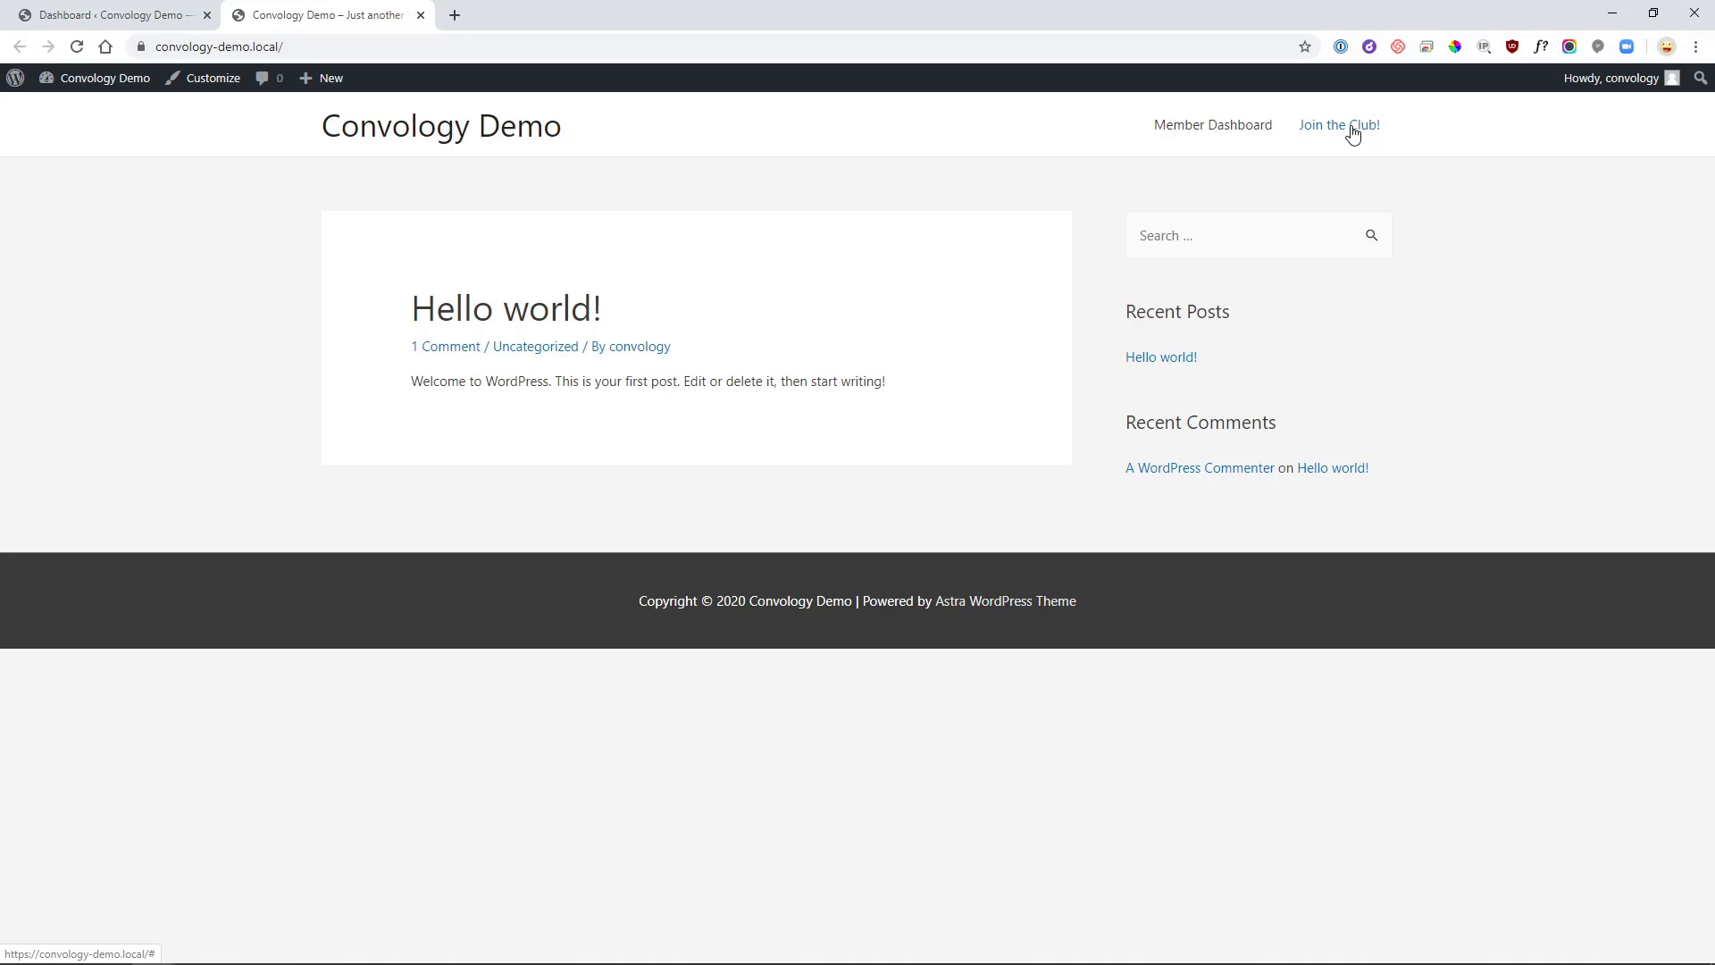
Step: Find 'If Menu – Visibility control for Menu Items' in the plugin directory, then install and activate it
click(131, 16)
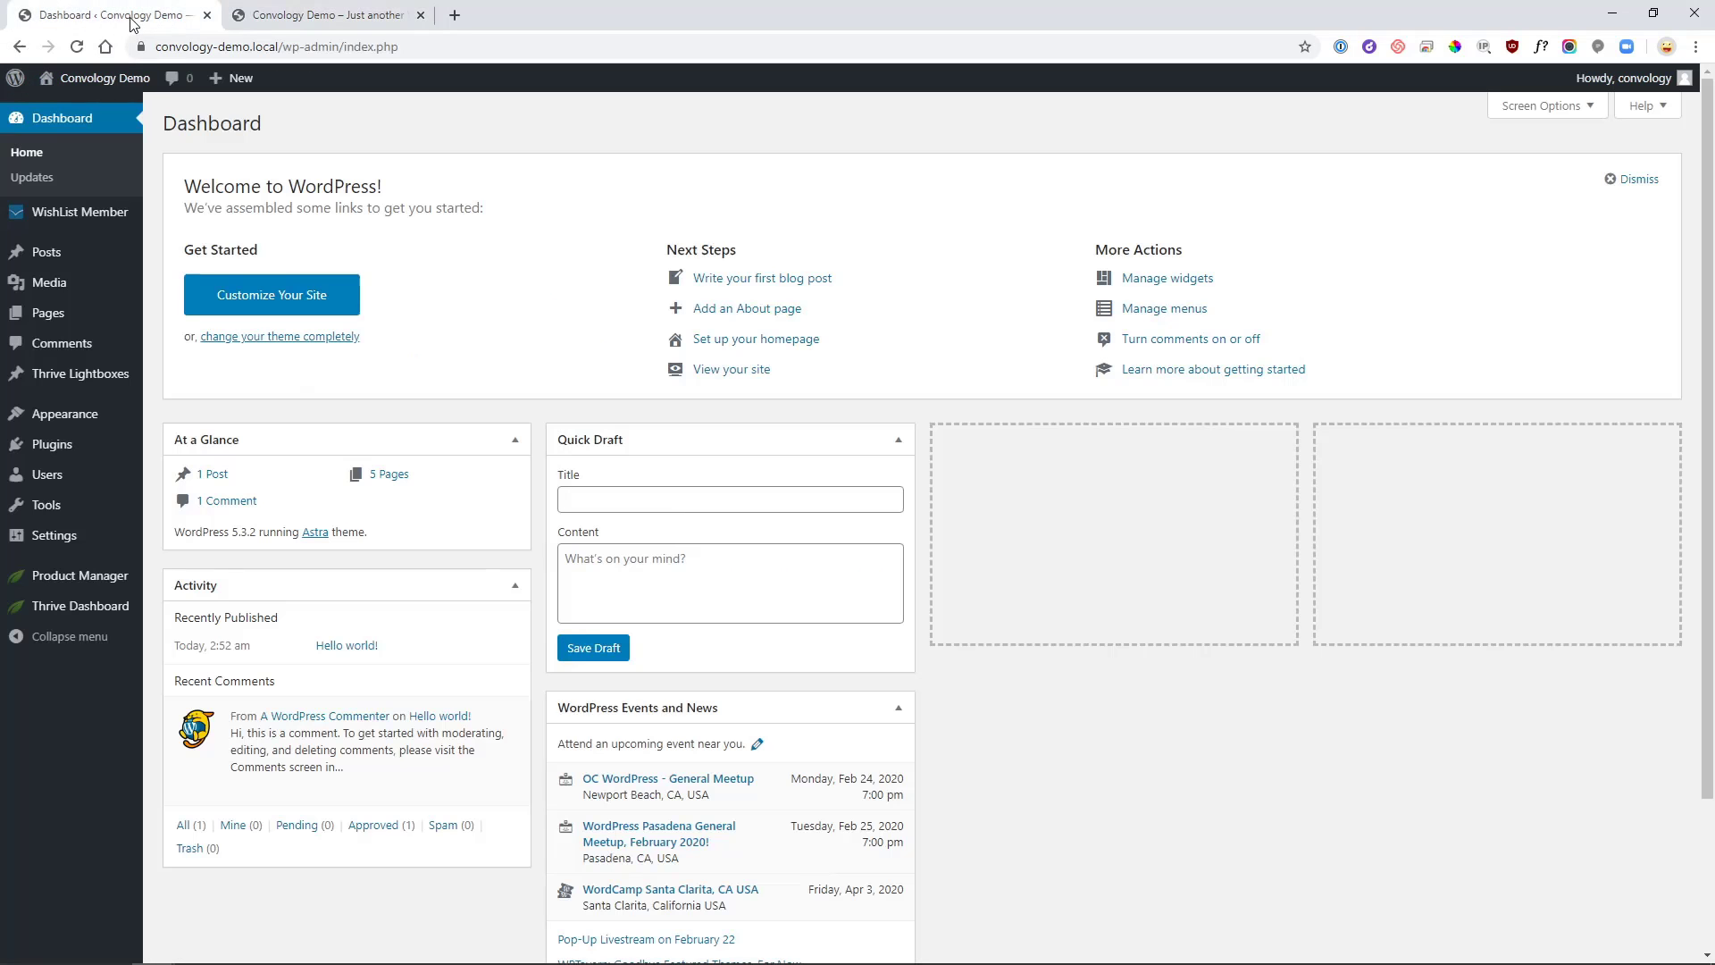
mouse_move(89, 444)
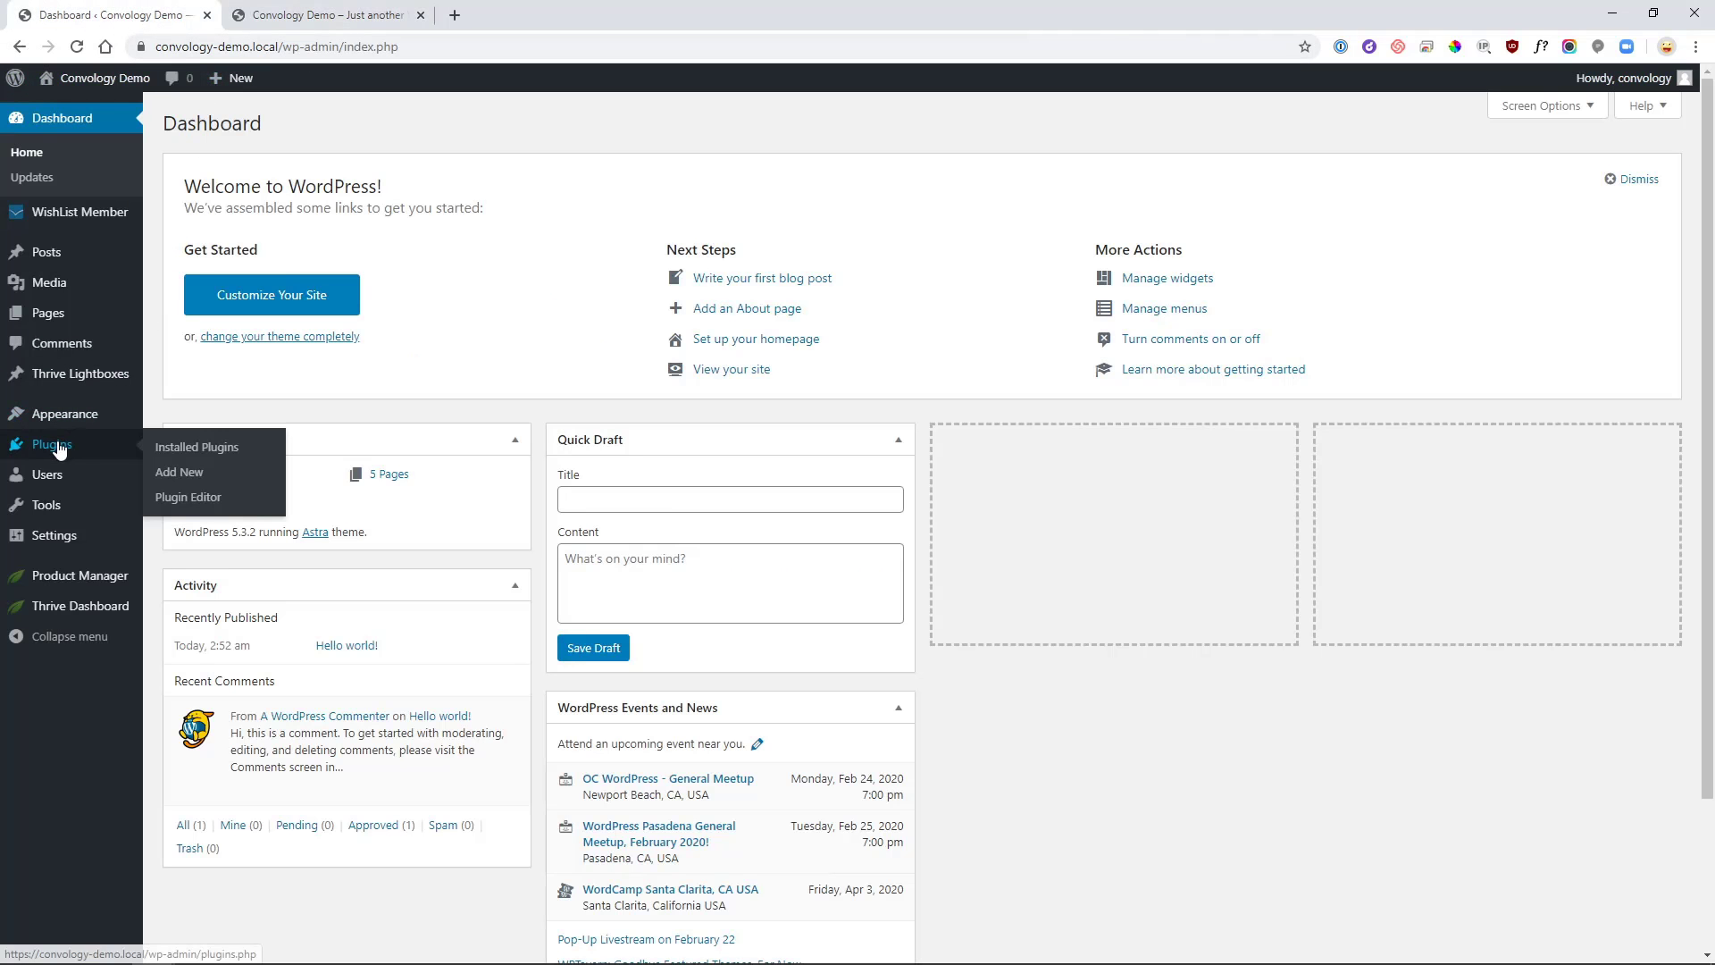
click(181, 474)
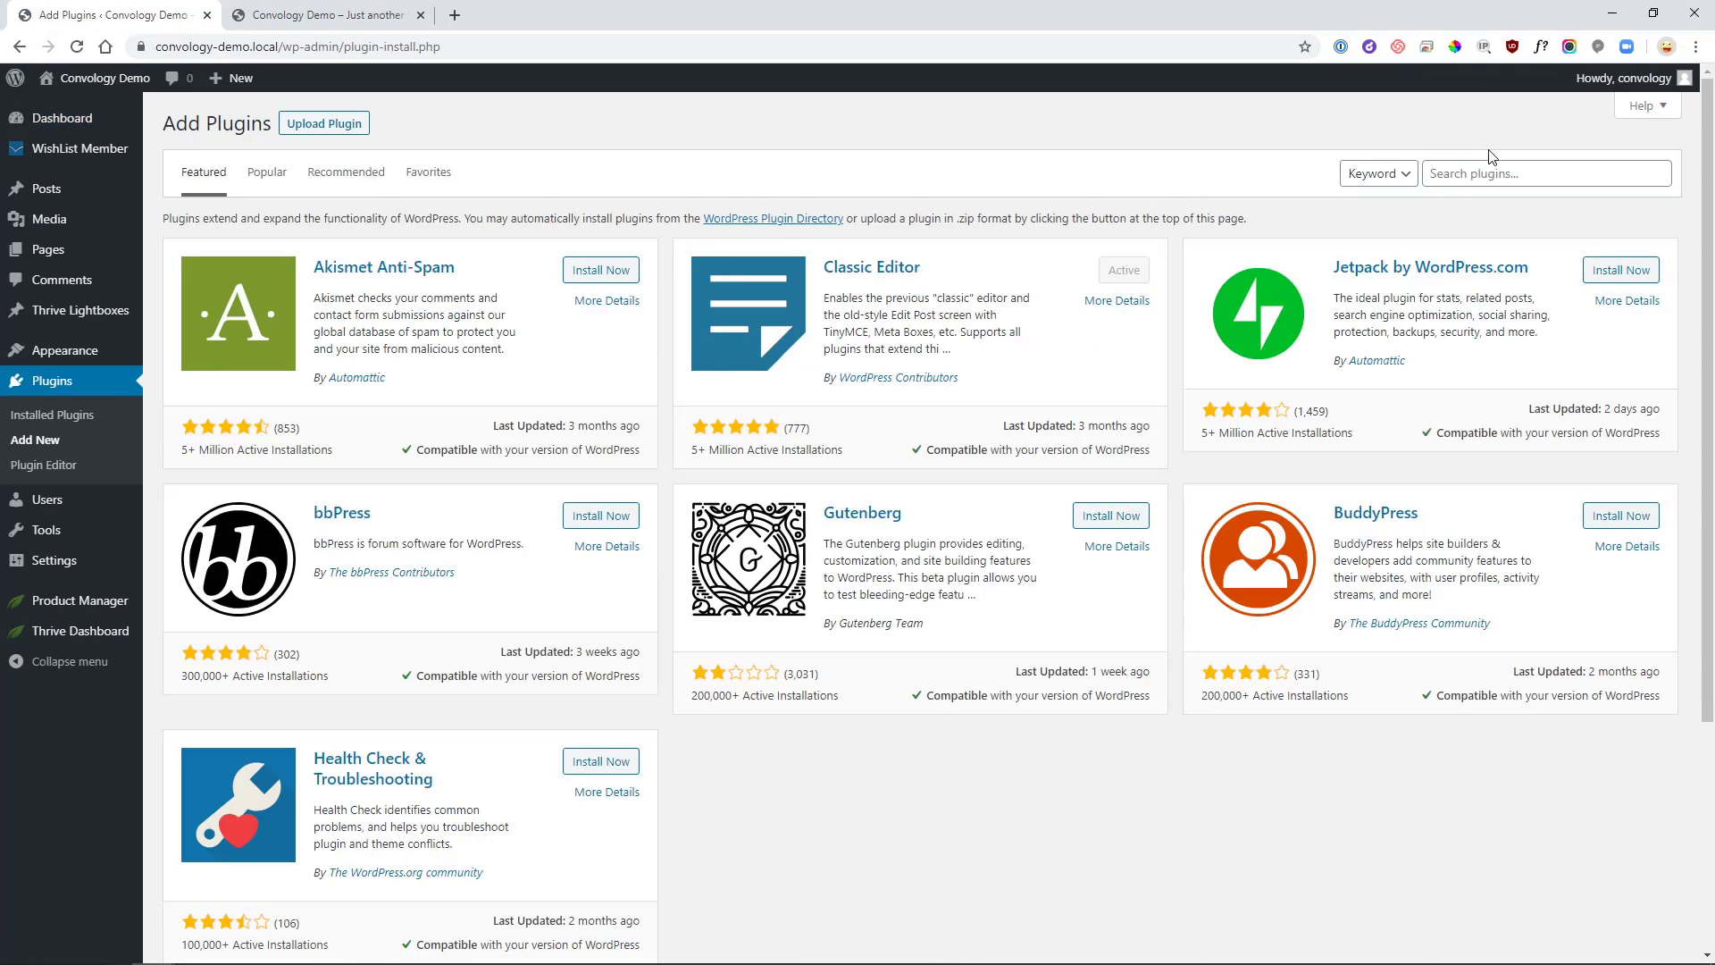
click(1506, 175)
text(If Menu)
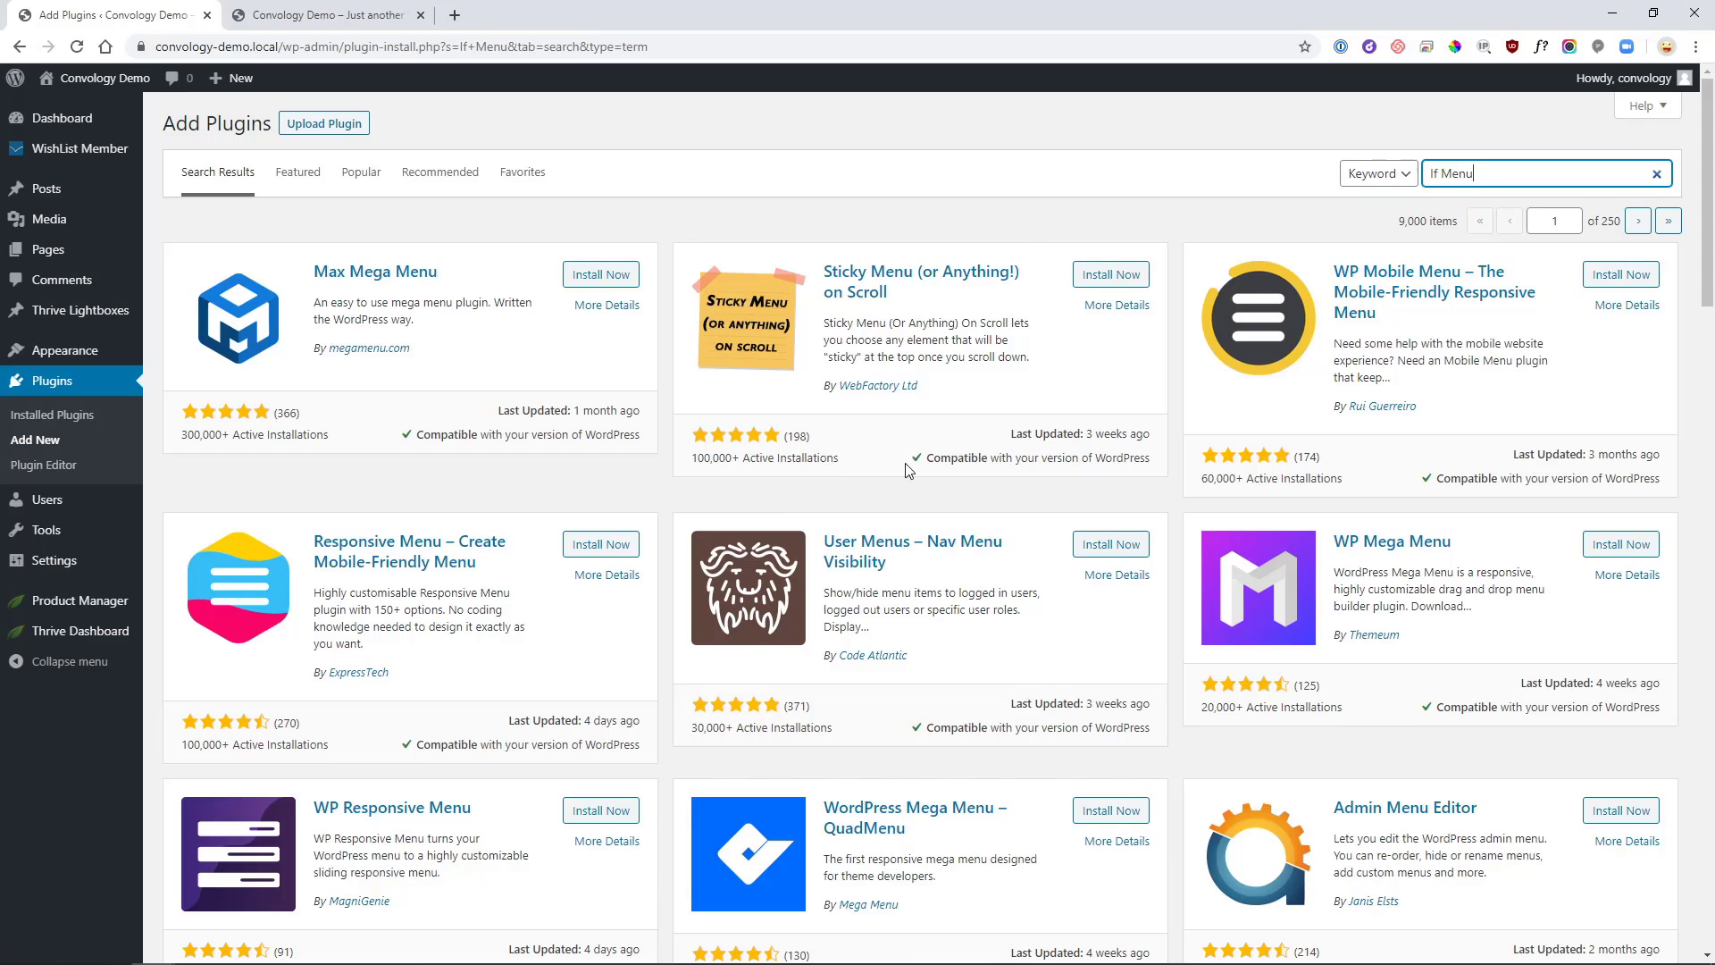
scroll(617, 549, down, 5)
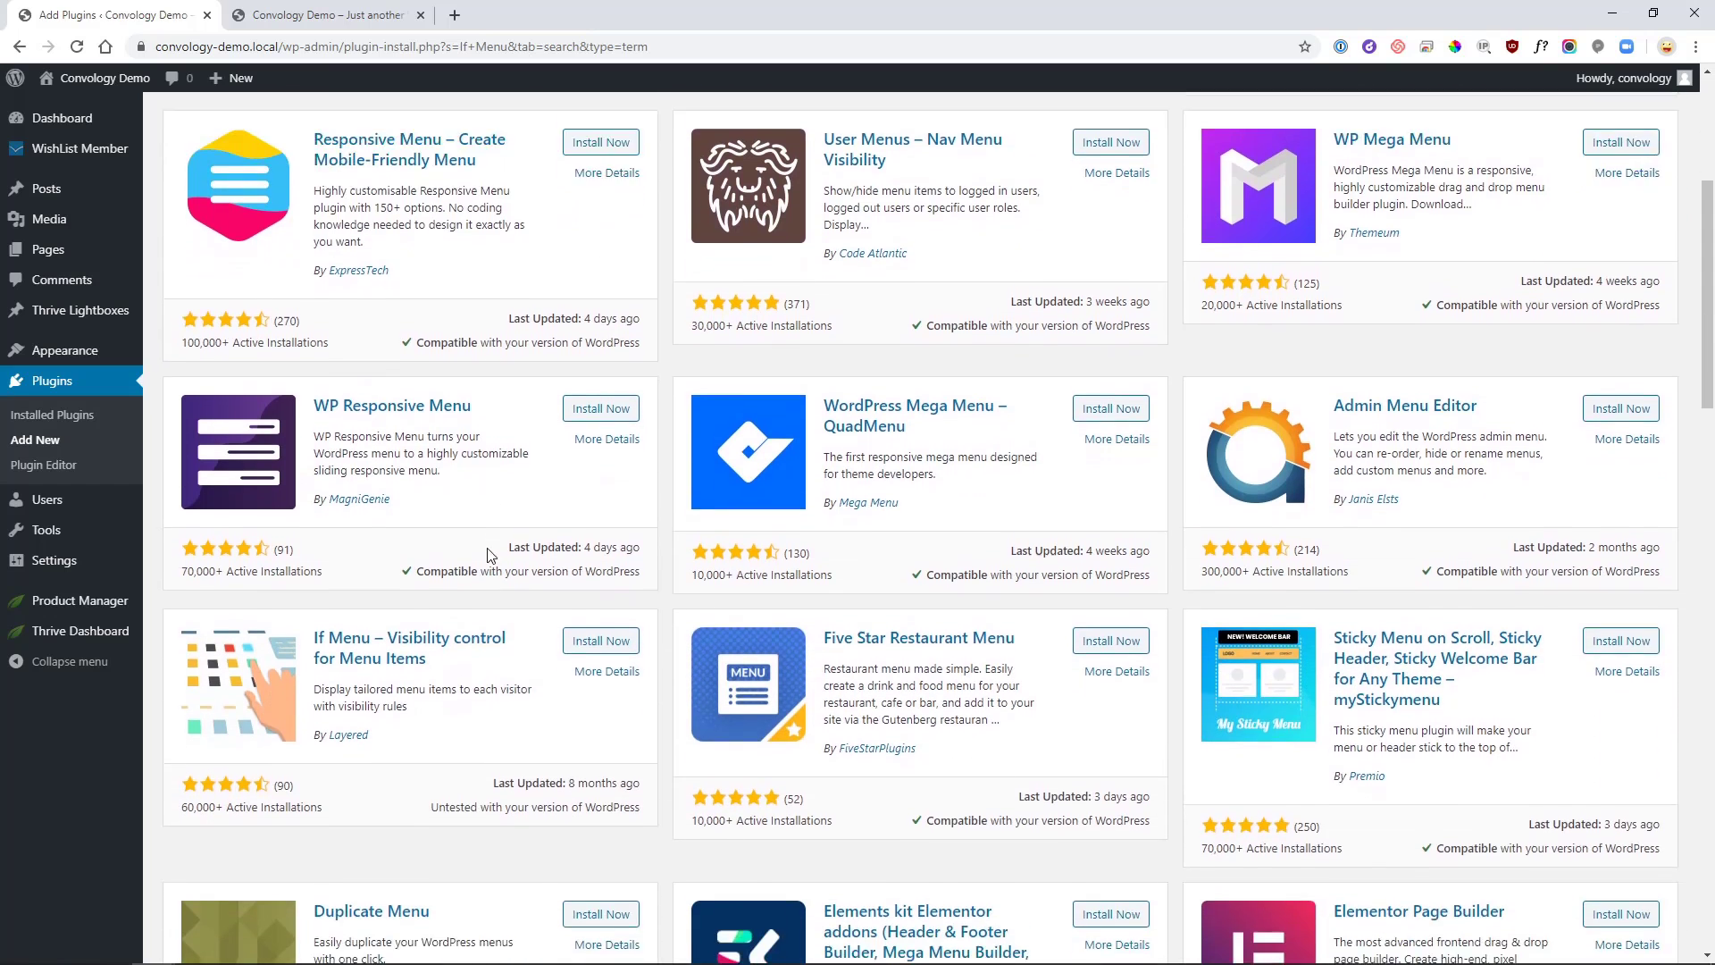
scroll(490, 555, down, 3)
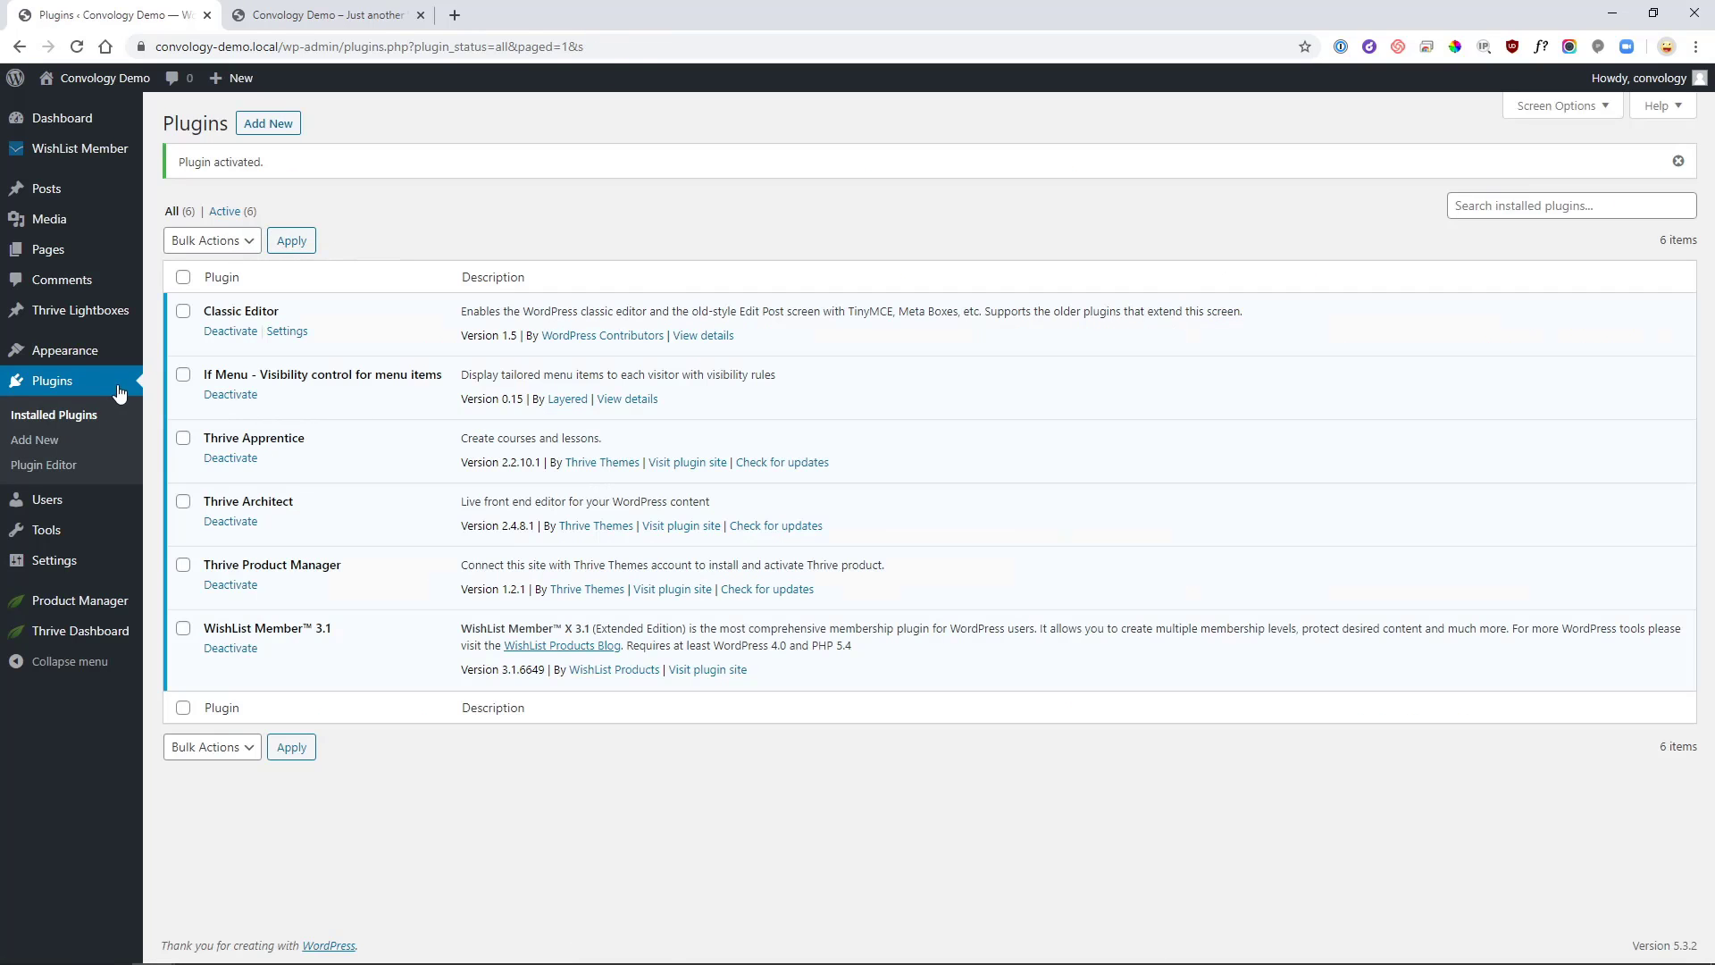
Step: Enable visibility rules on the Member Dashboard item in the Main menu and save
mouse_move(116, 351)
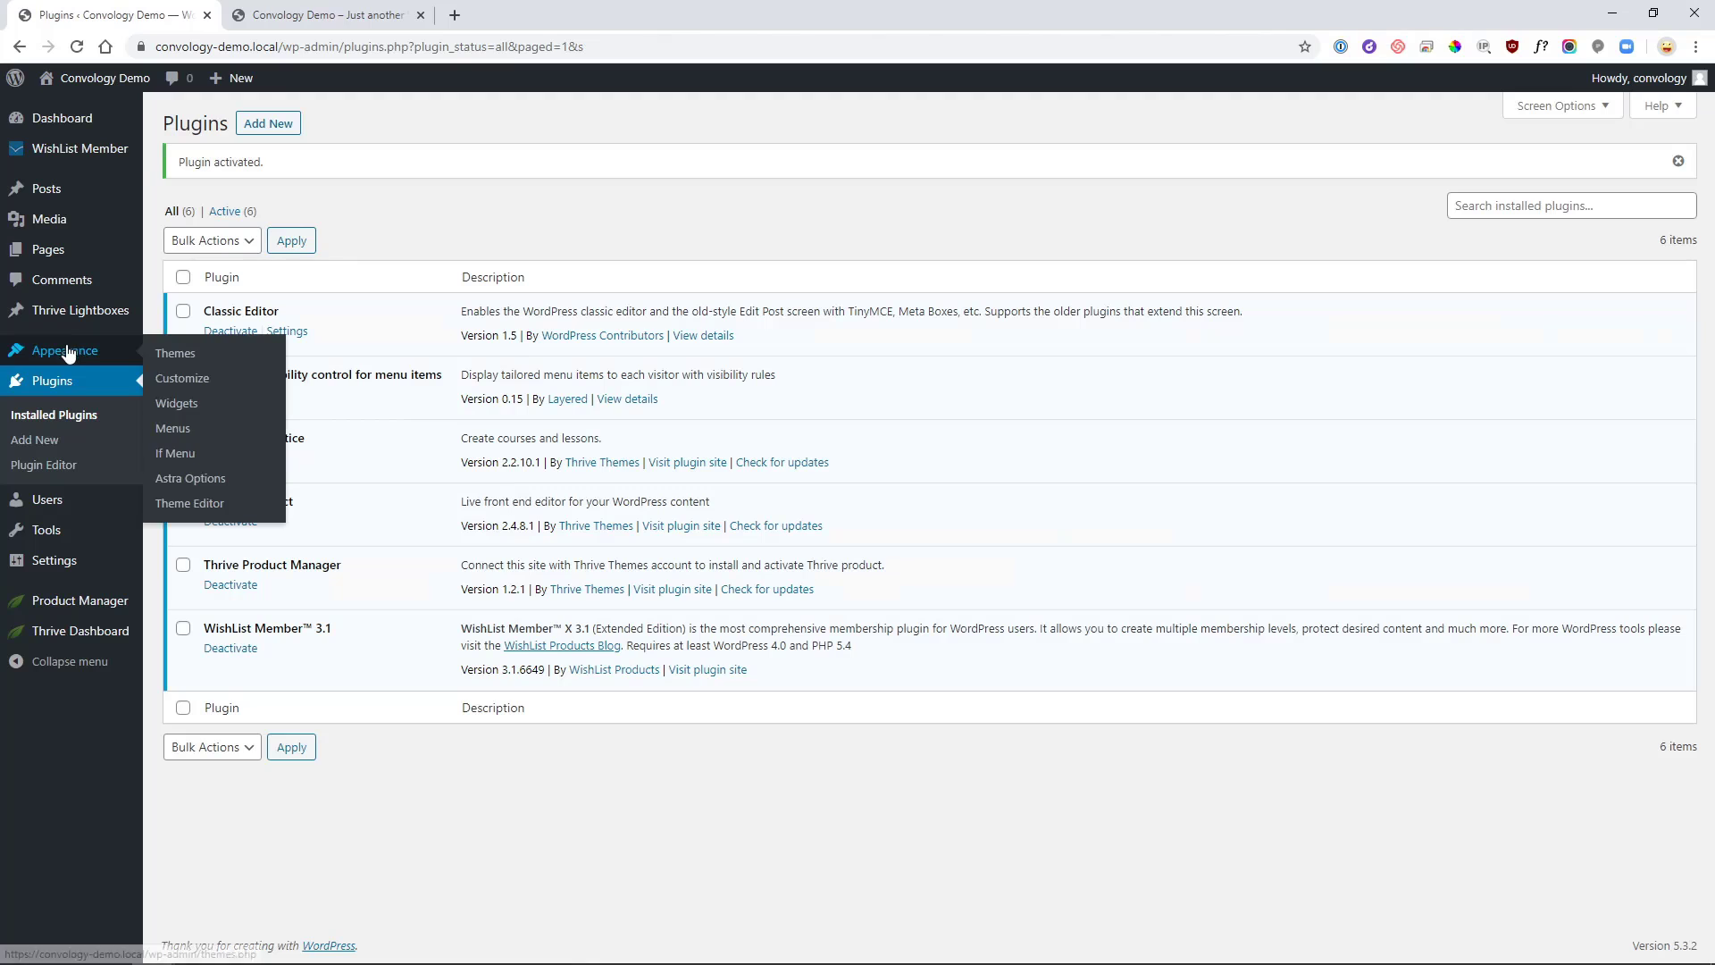
click(182, 432)
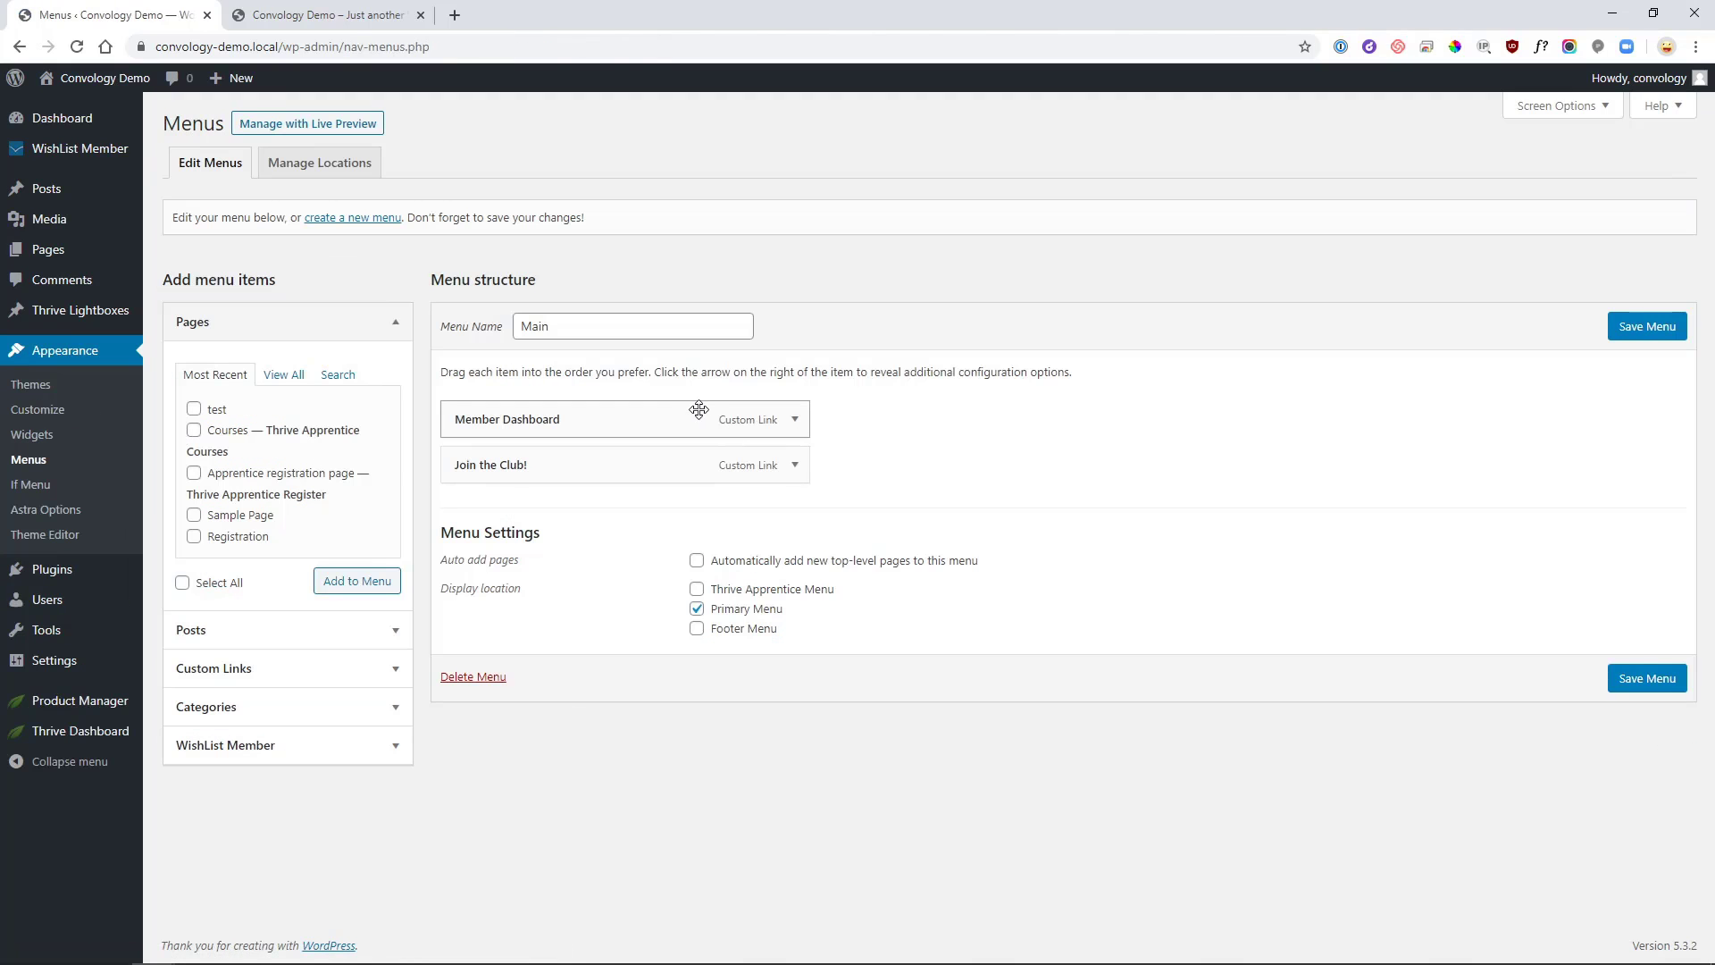
click(795, 431)
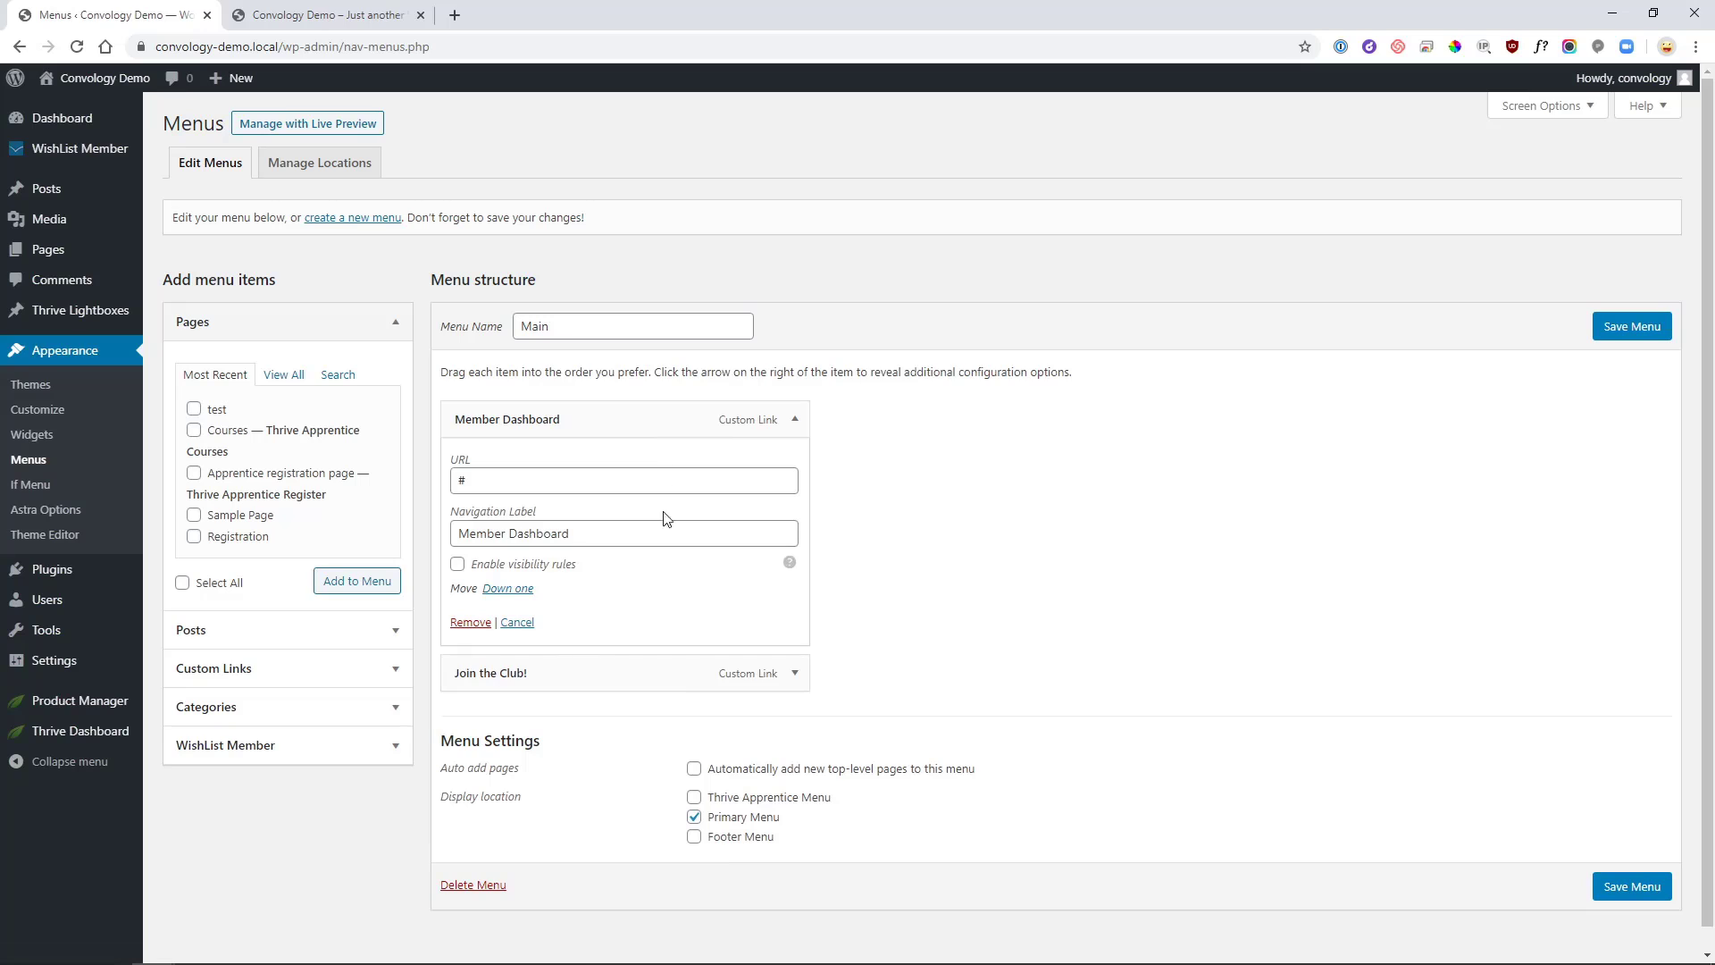
click(458, 567)
click(1637, 886)
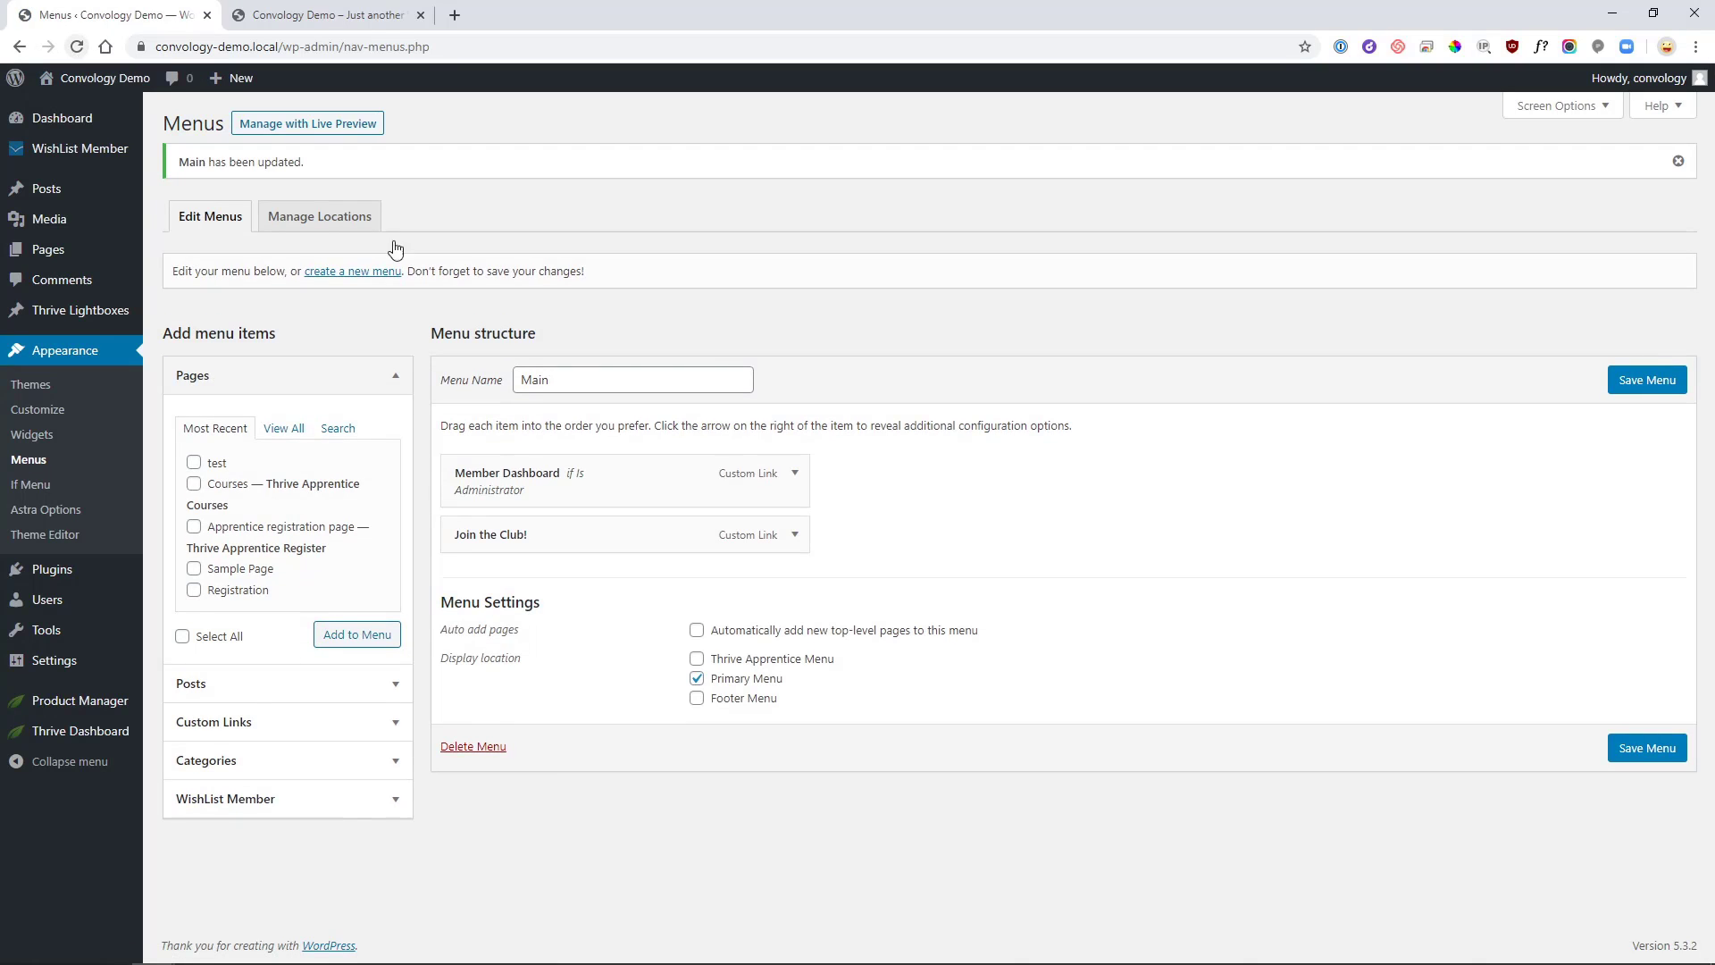
Step: Set Member Dashboard's visibility condition to WishList Membership Level and save the menu
click(794, 473)
scroll(827, 555, down, 3)
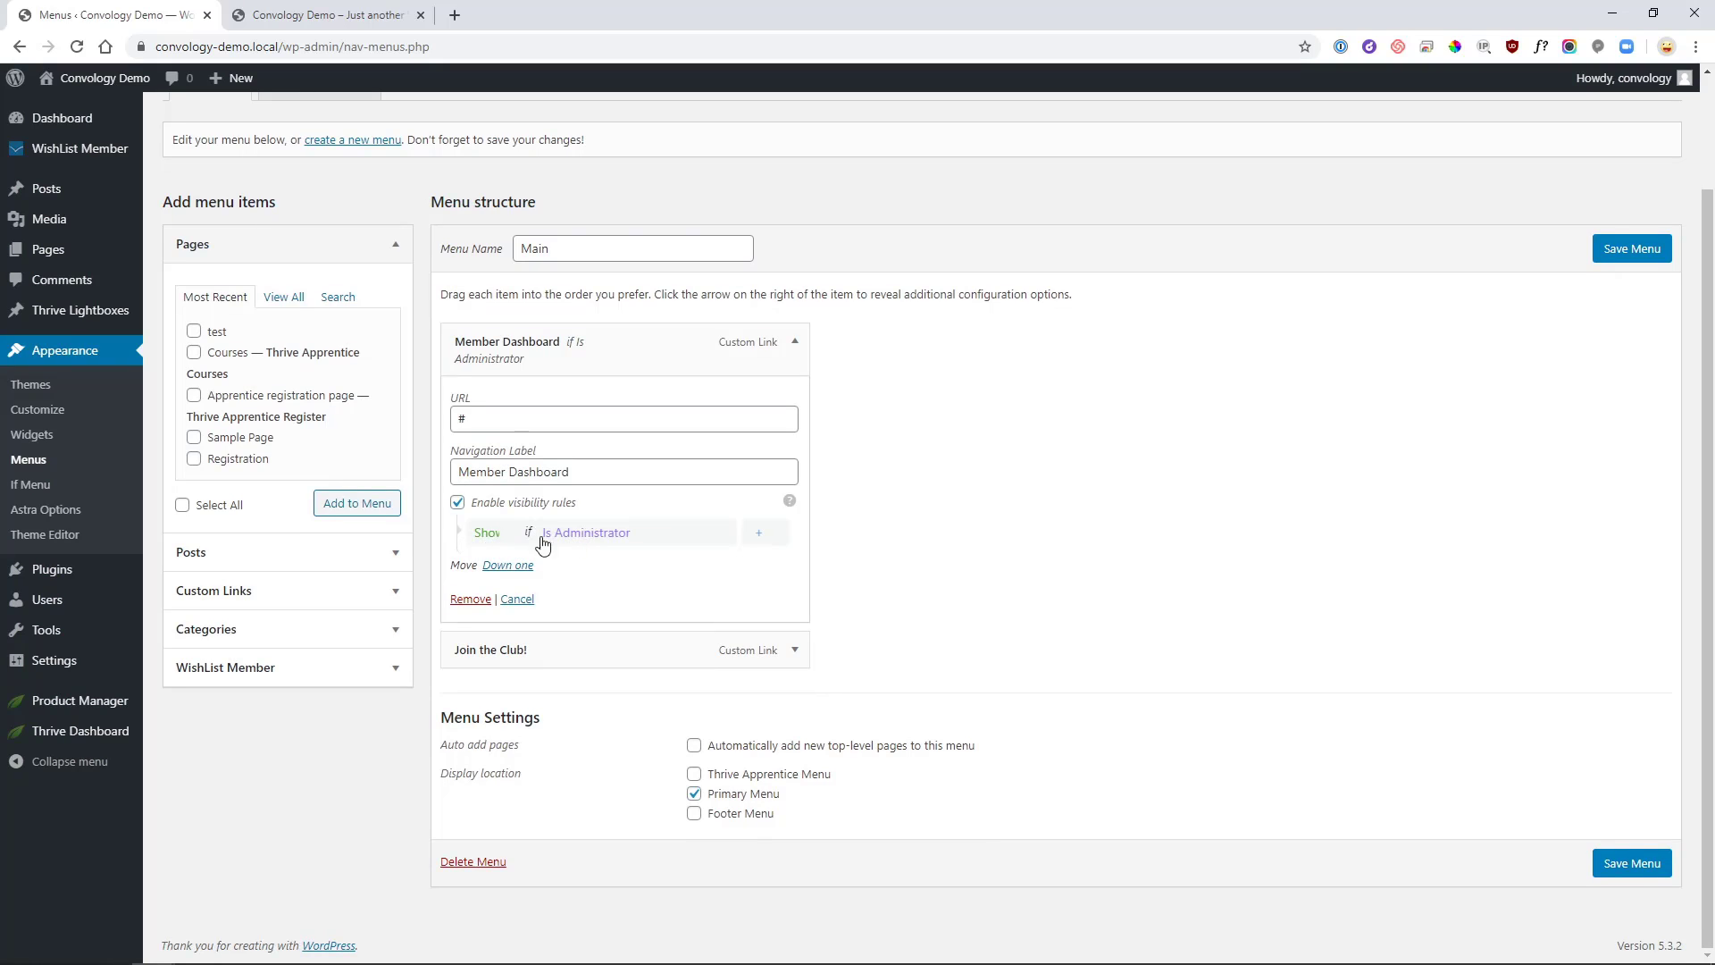
click(615, 530)
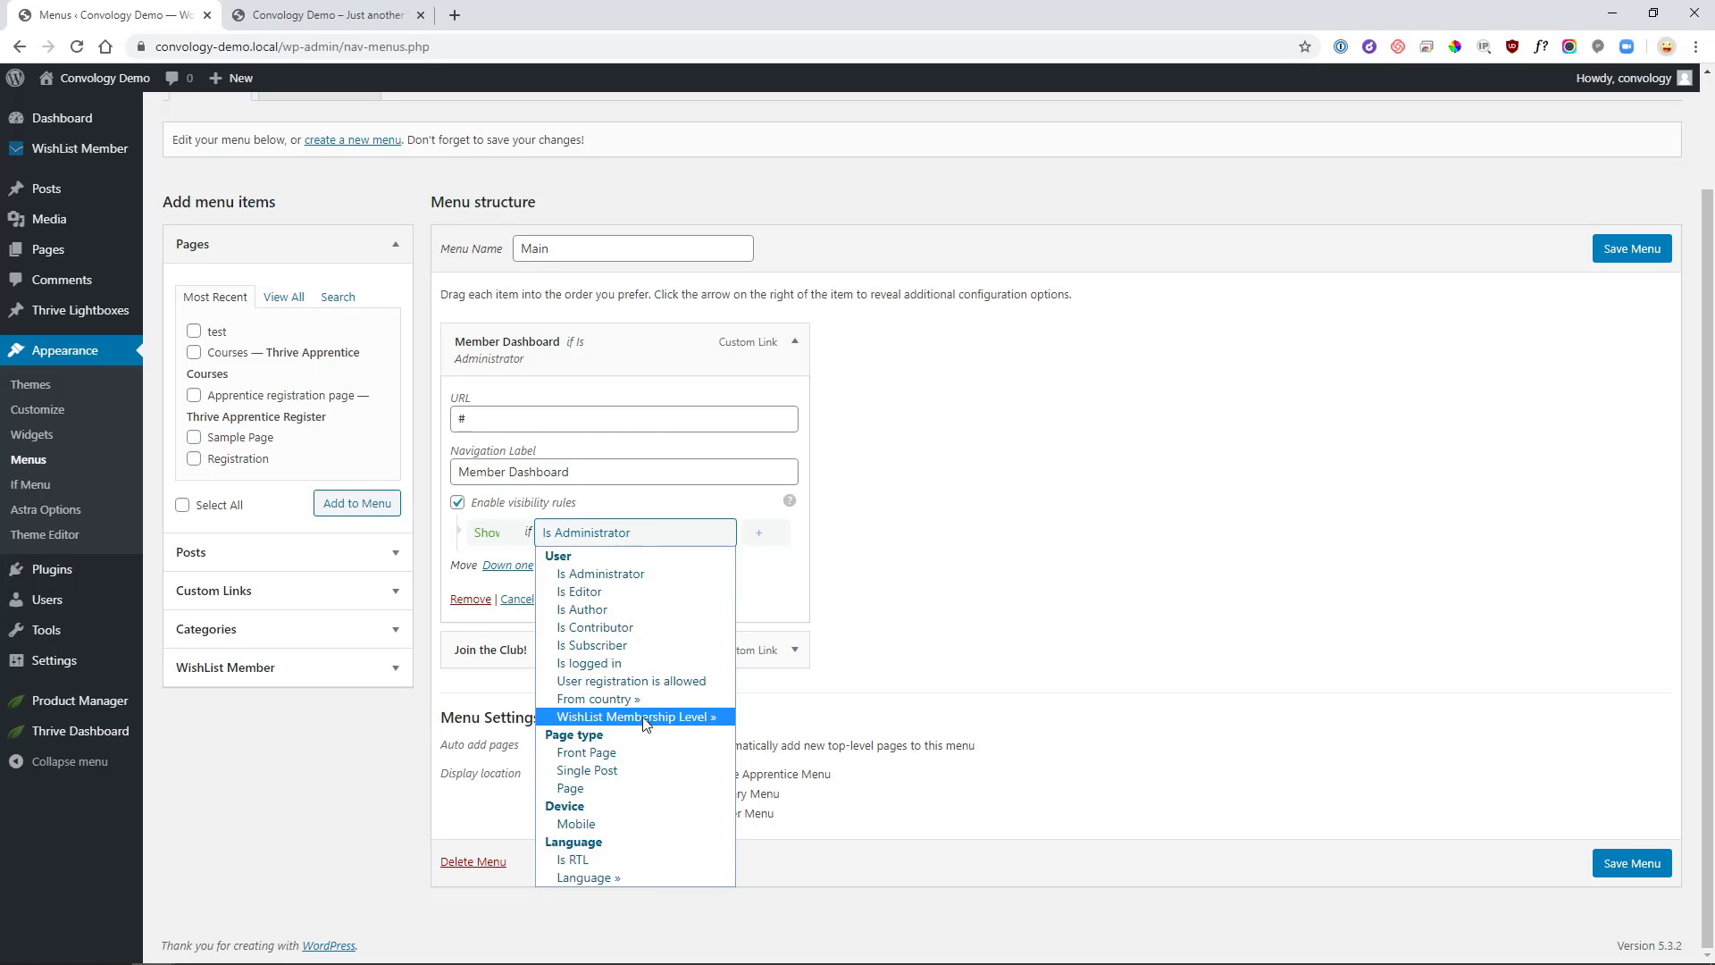
click(694, 719)
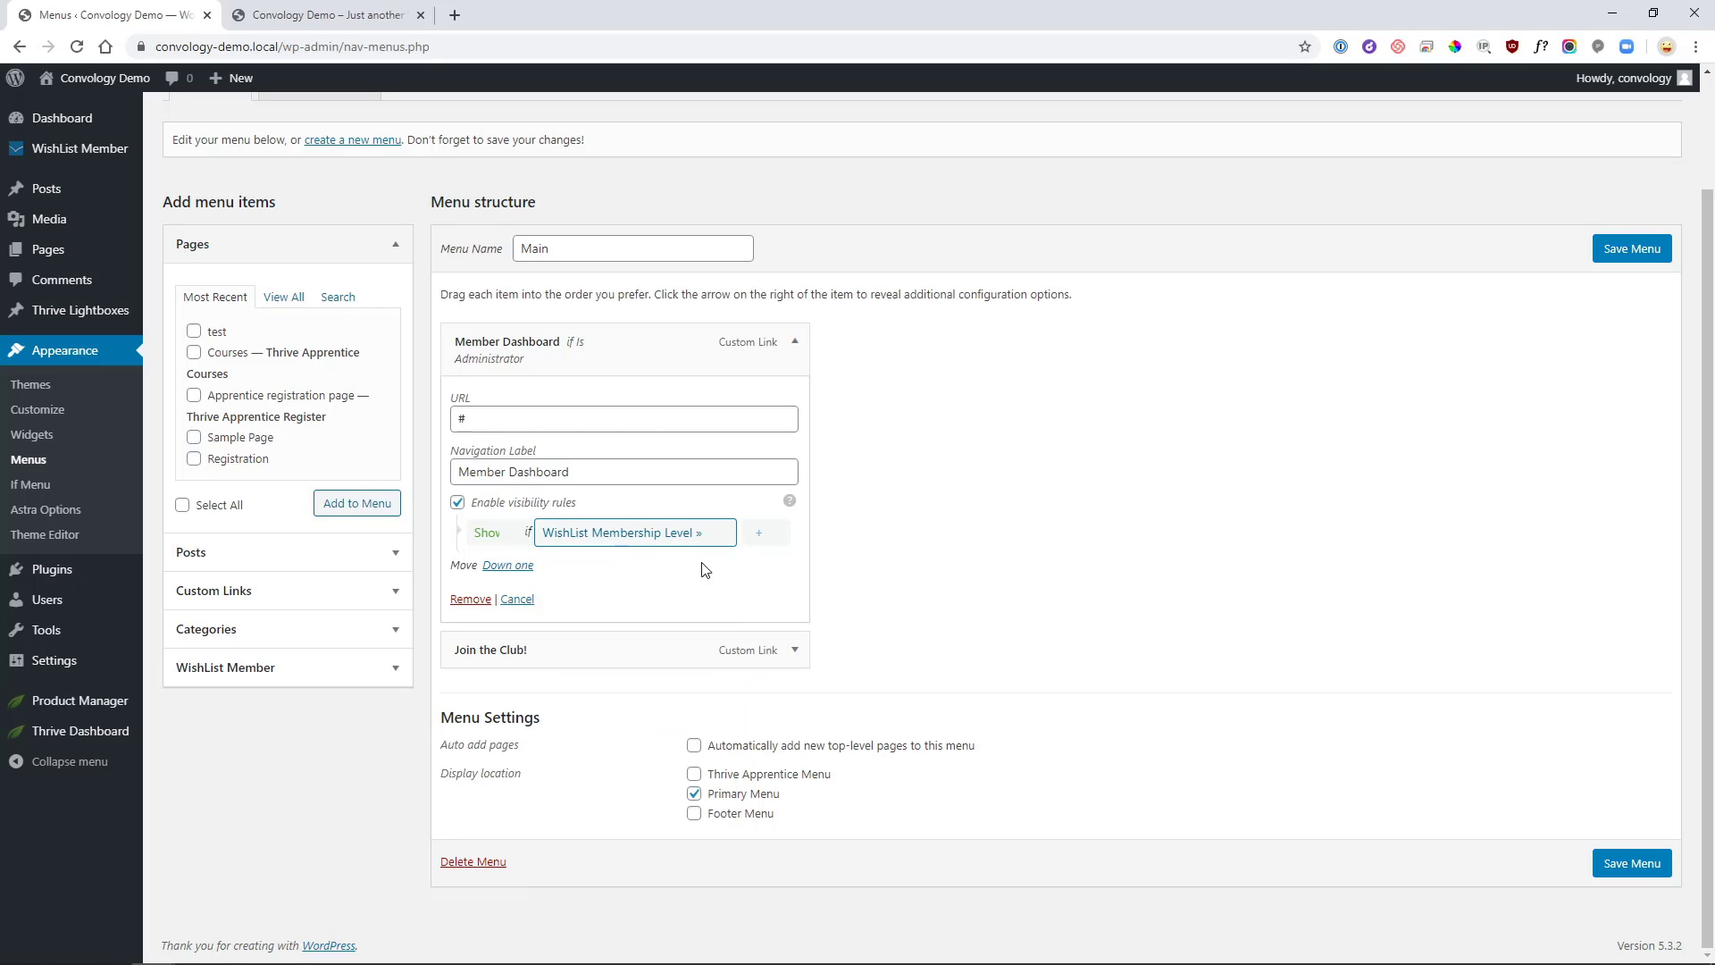
click(758, 539)
click(1642, 243)
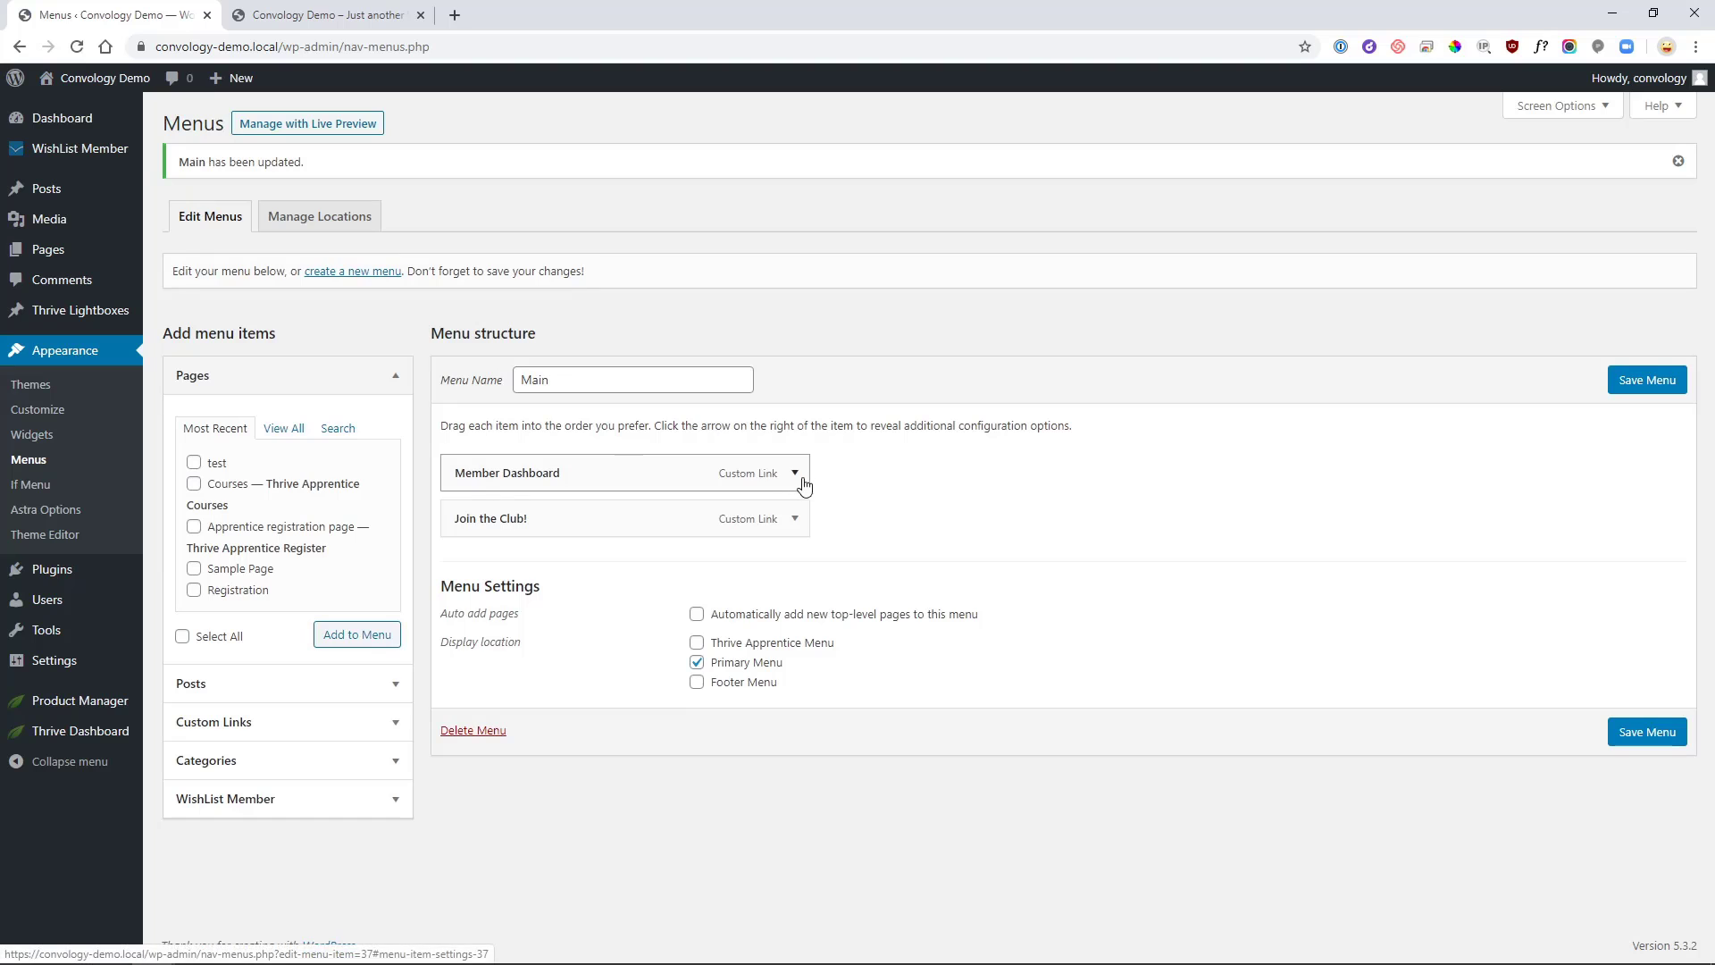
Step: Select Gold Level and Silver in Member Dashboard's WishList level list, then save the Main menu
click(795, 473)
mouse_move(632, 651)
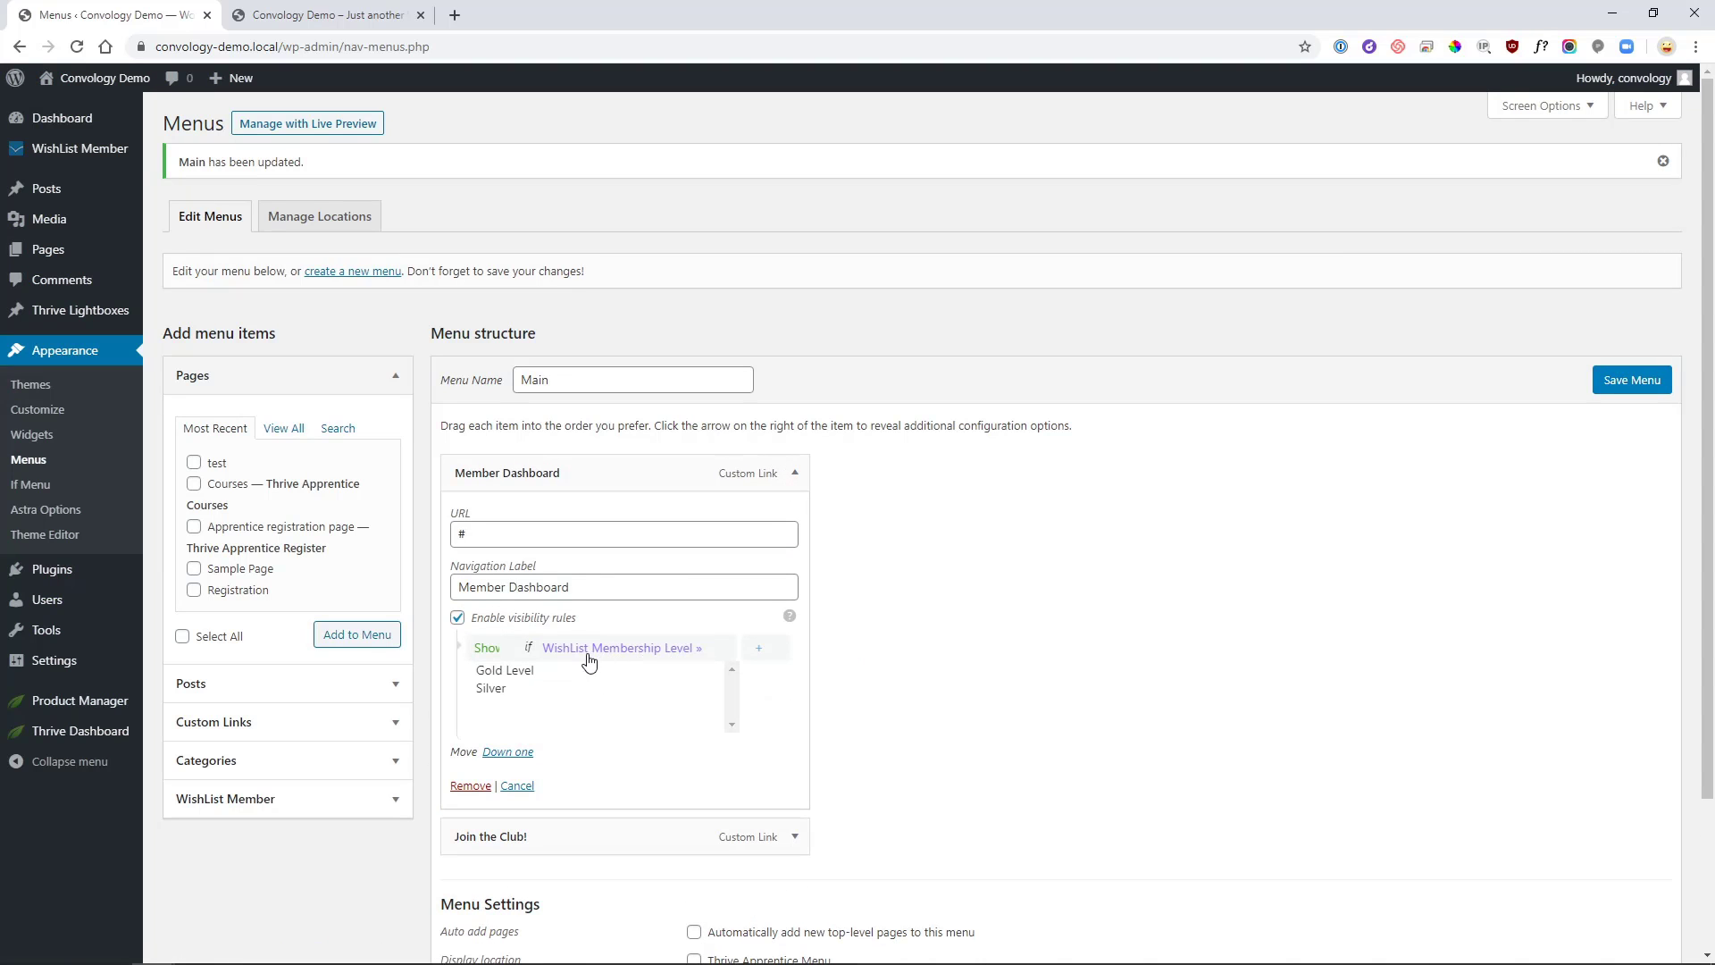
click(517, 672)
click(522, 687)
click(524, 675)
ctrl+click(514, 688)
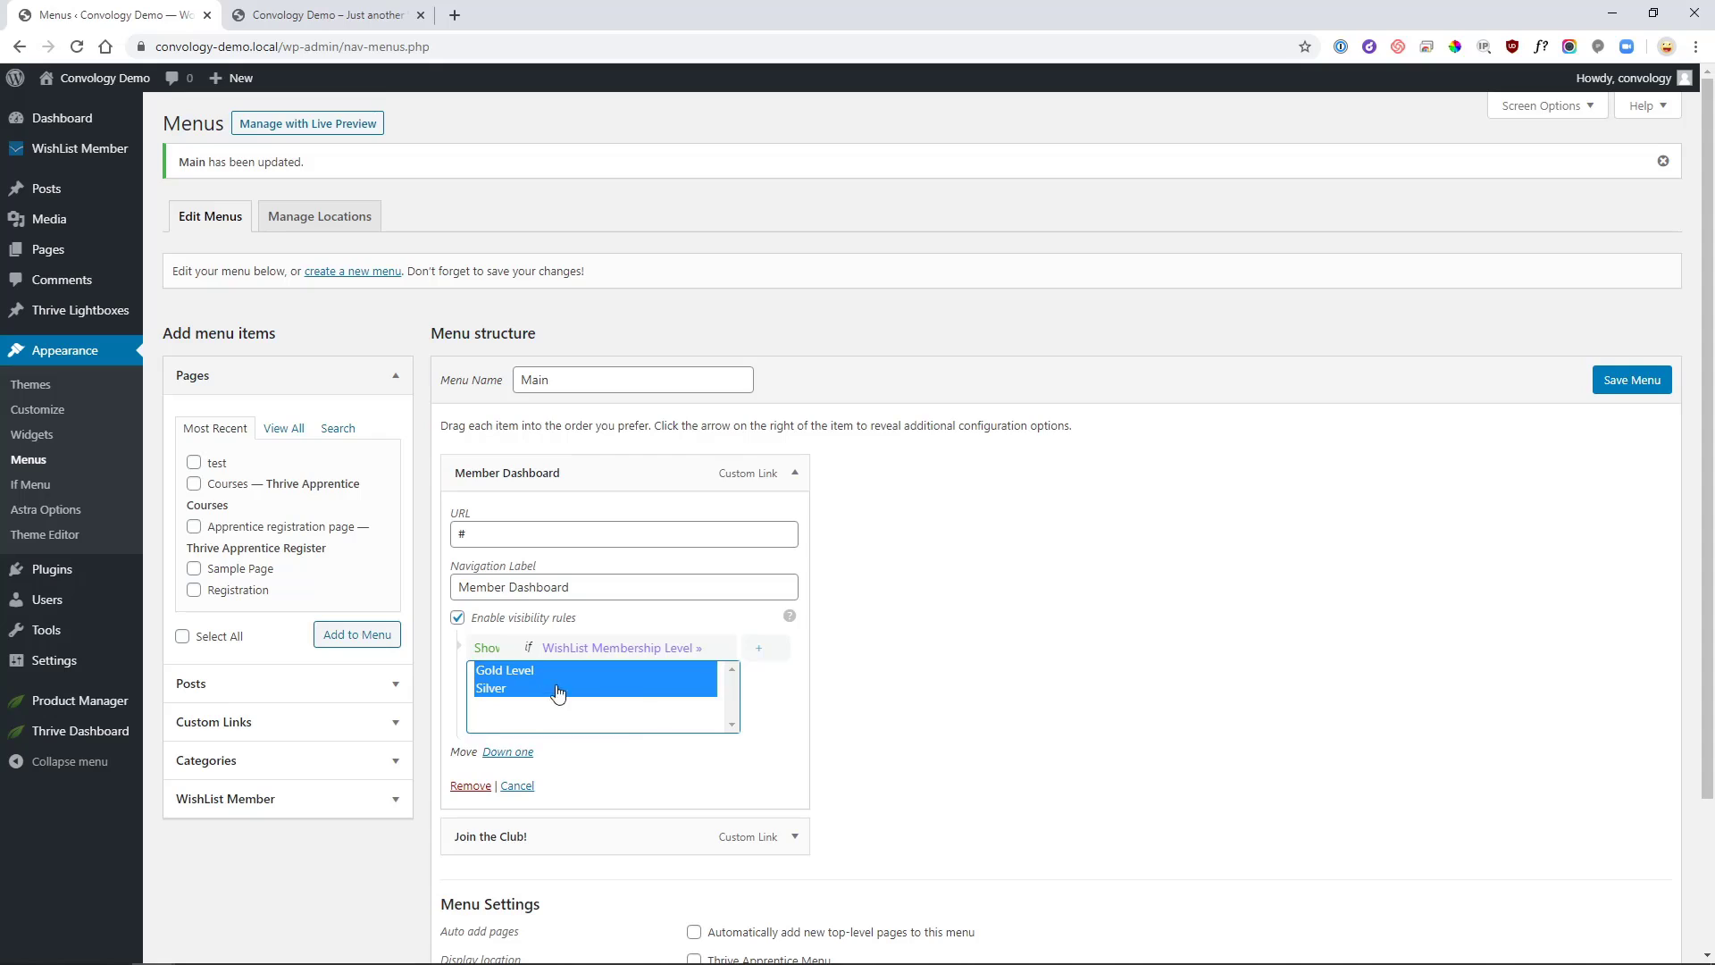
scroll(903, 731, down, 1)
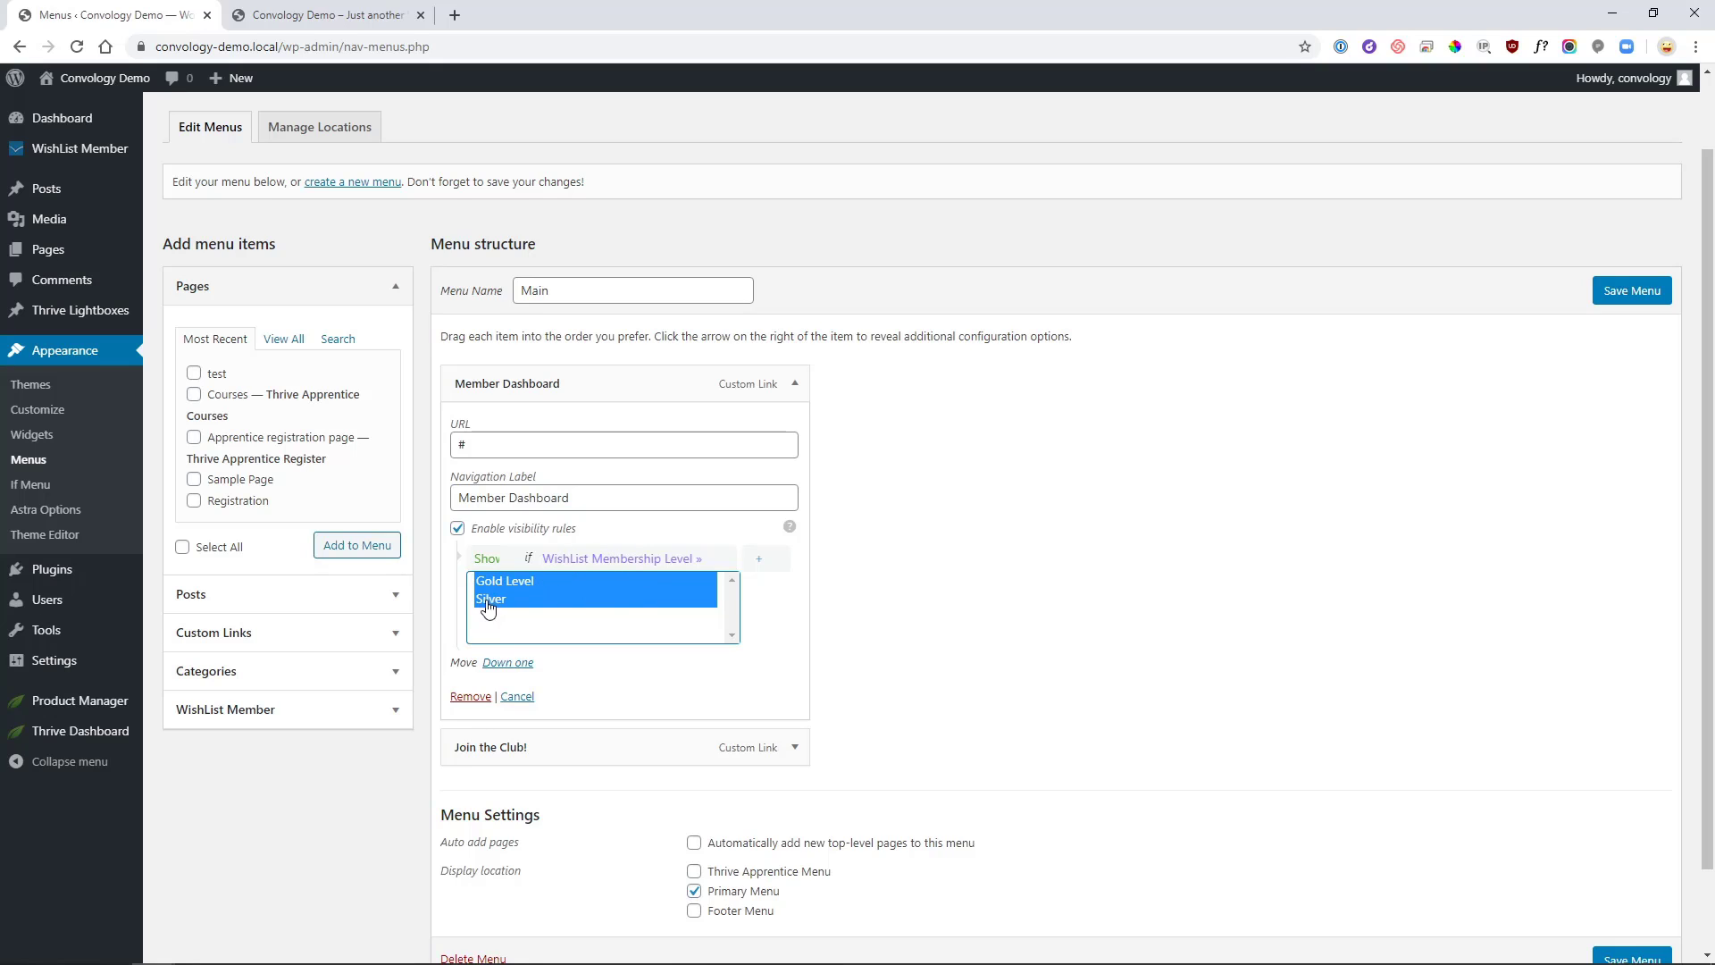
click(1640, 292)
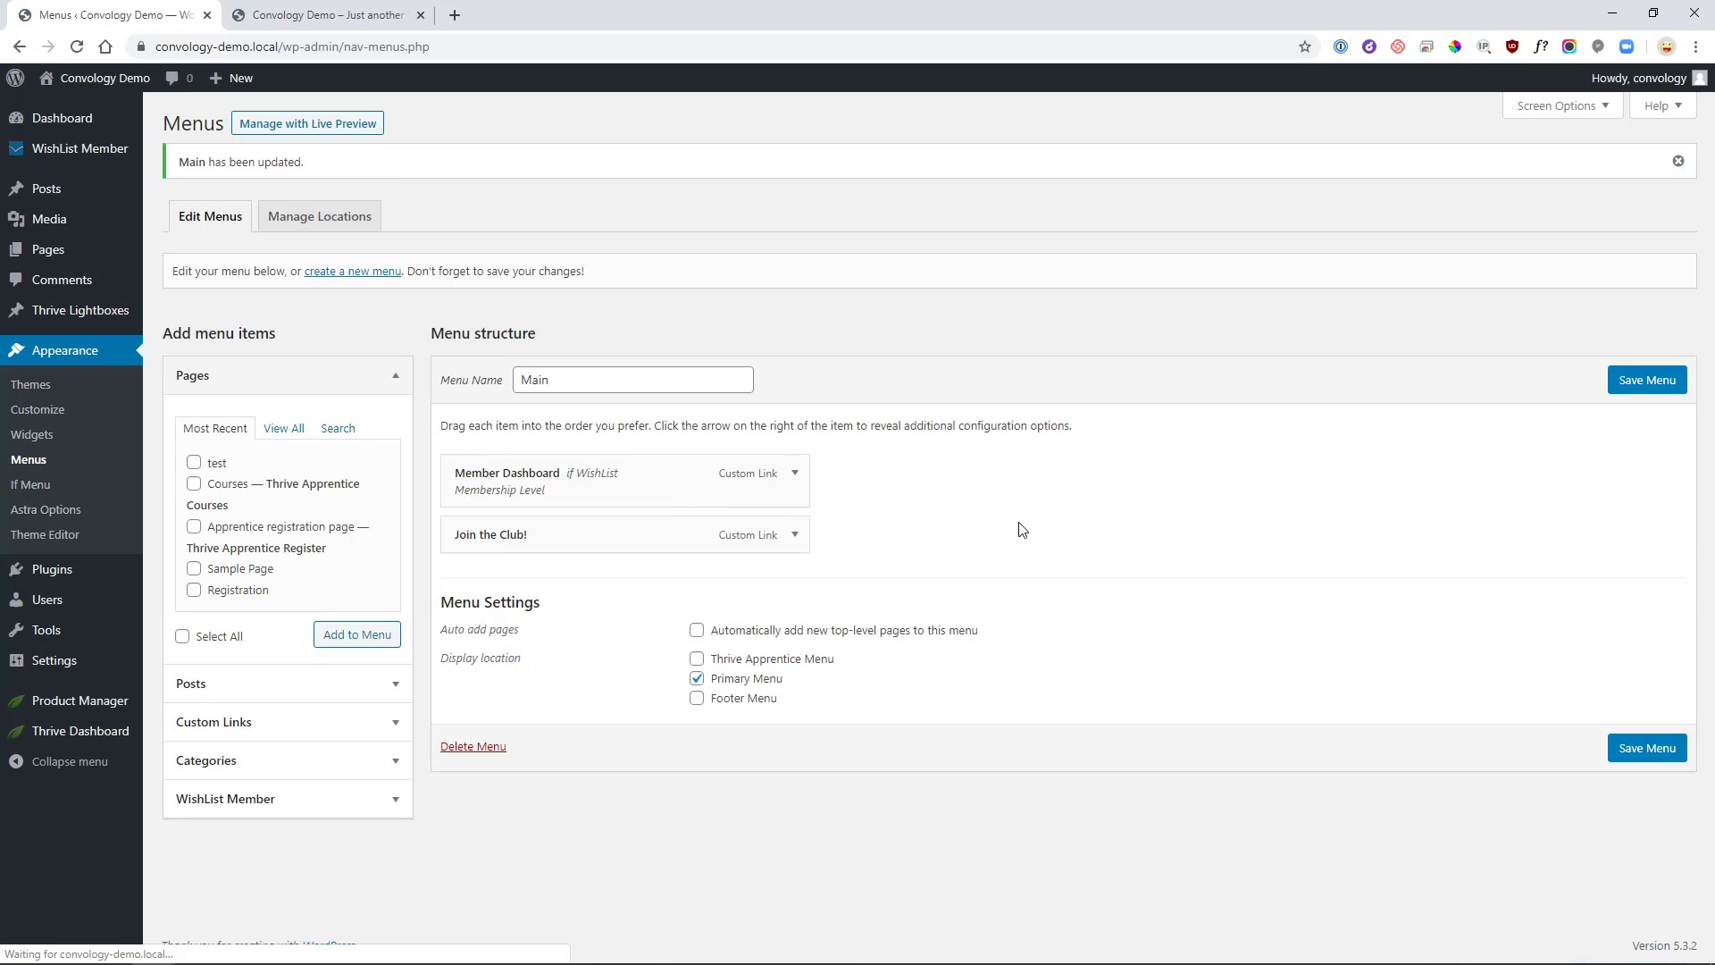
Step: Enable visibility rules on the Join the Club! menu item and save
click(788, 539)
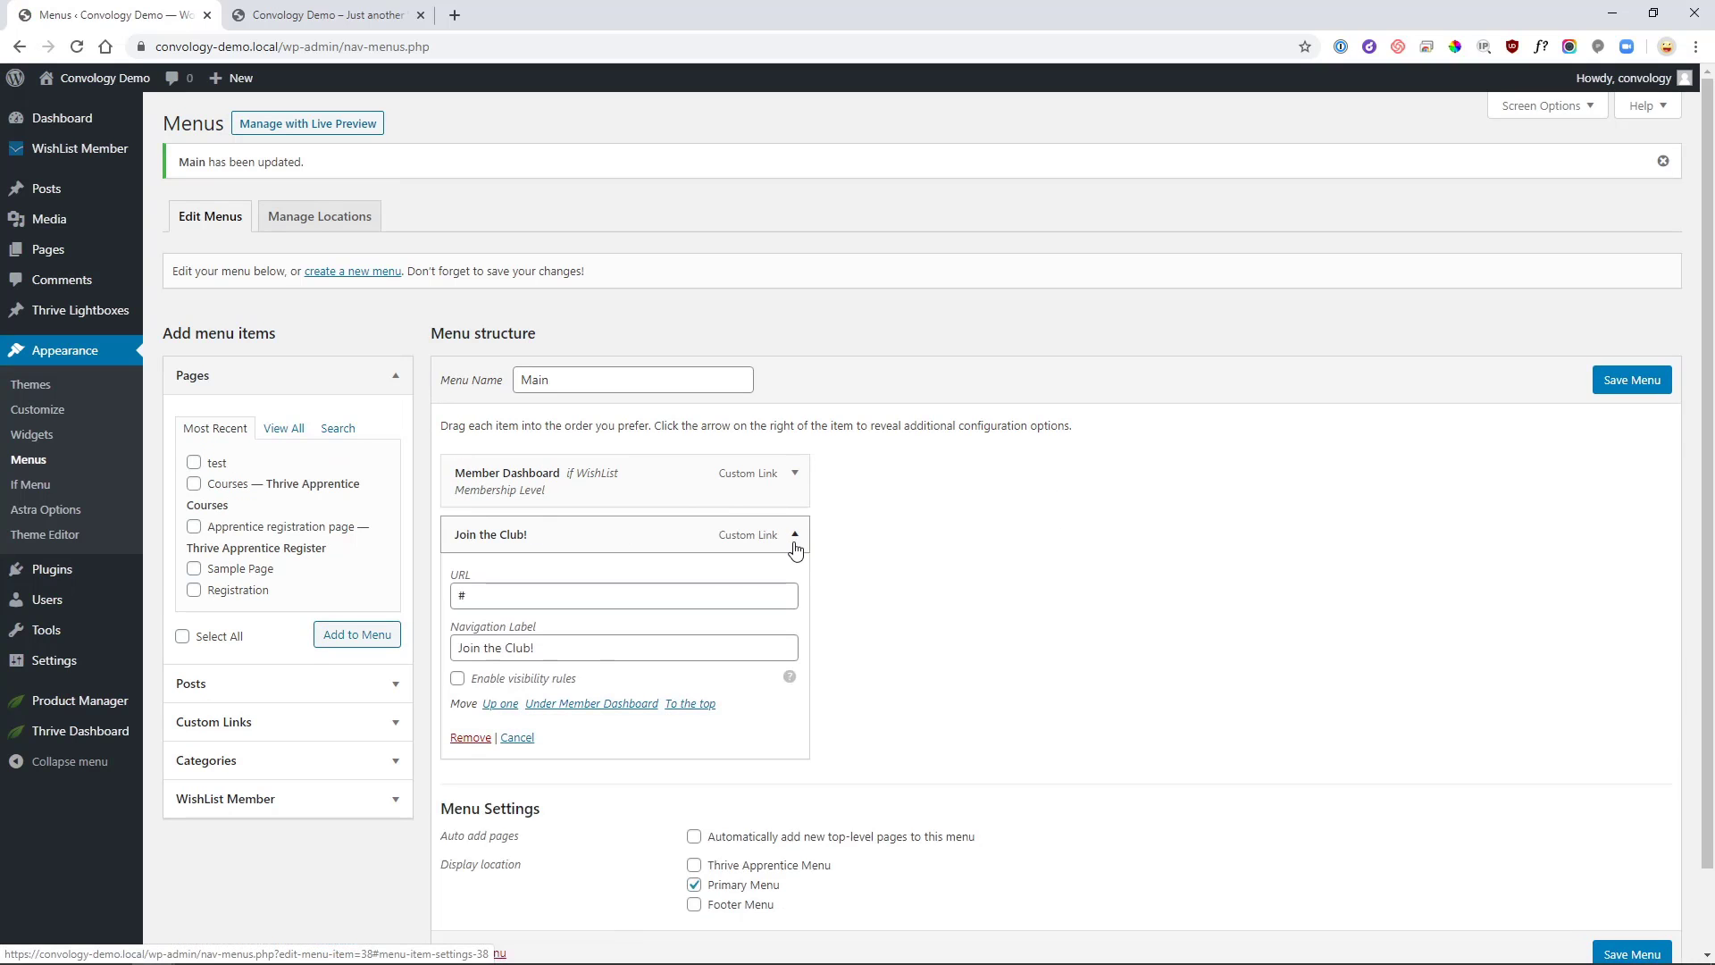
click(458, 680)
click(1633, 380)
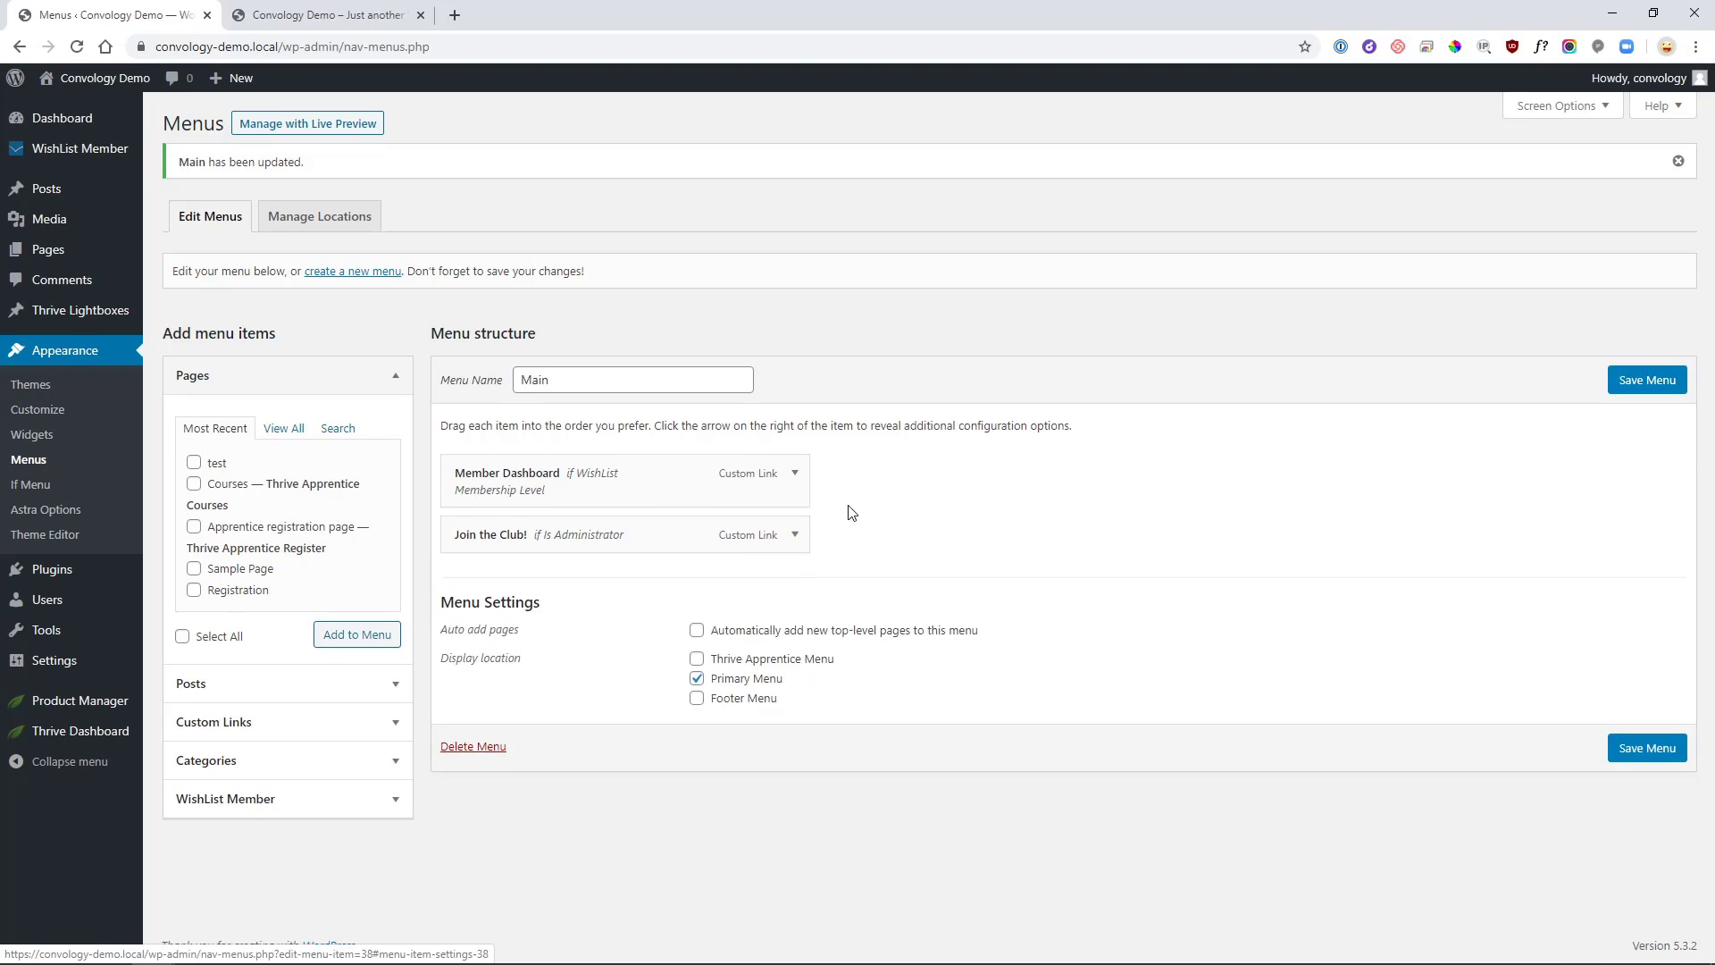
Step: Set Join the Club!'s rule to Hide if Is logged in and save the menu
click(792, 534)
scroll(616, 742, down, 1)
click(572, 623)
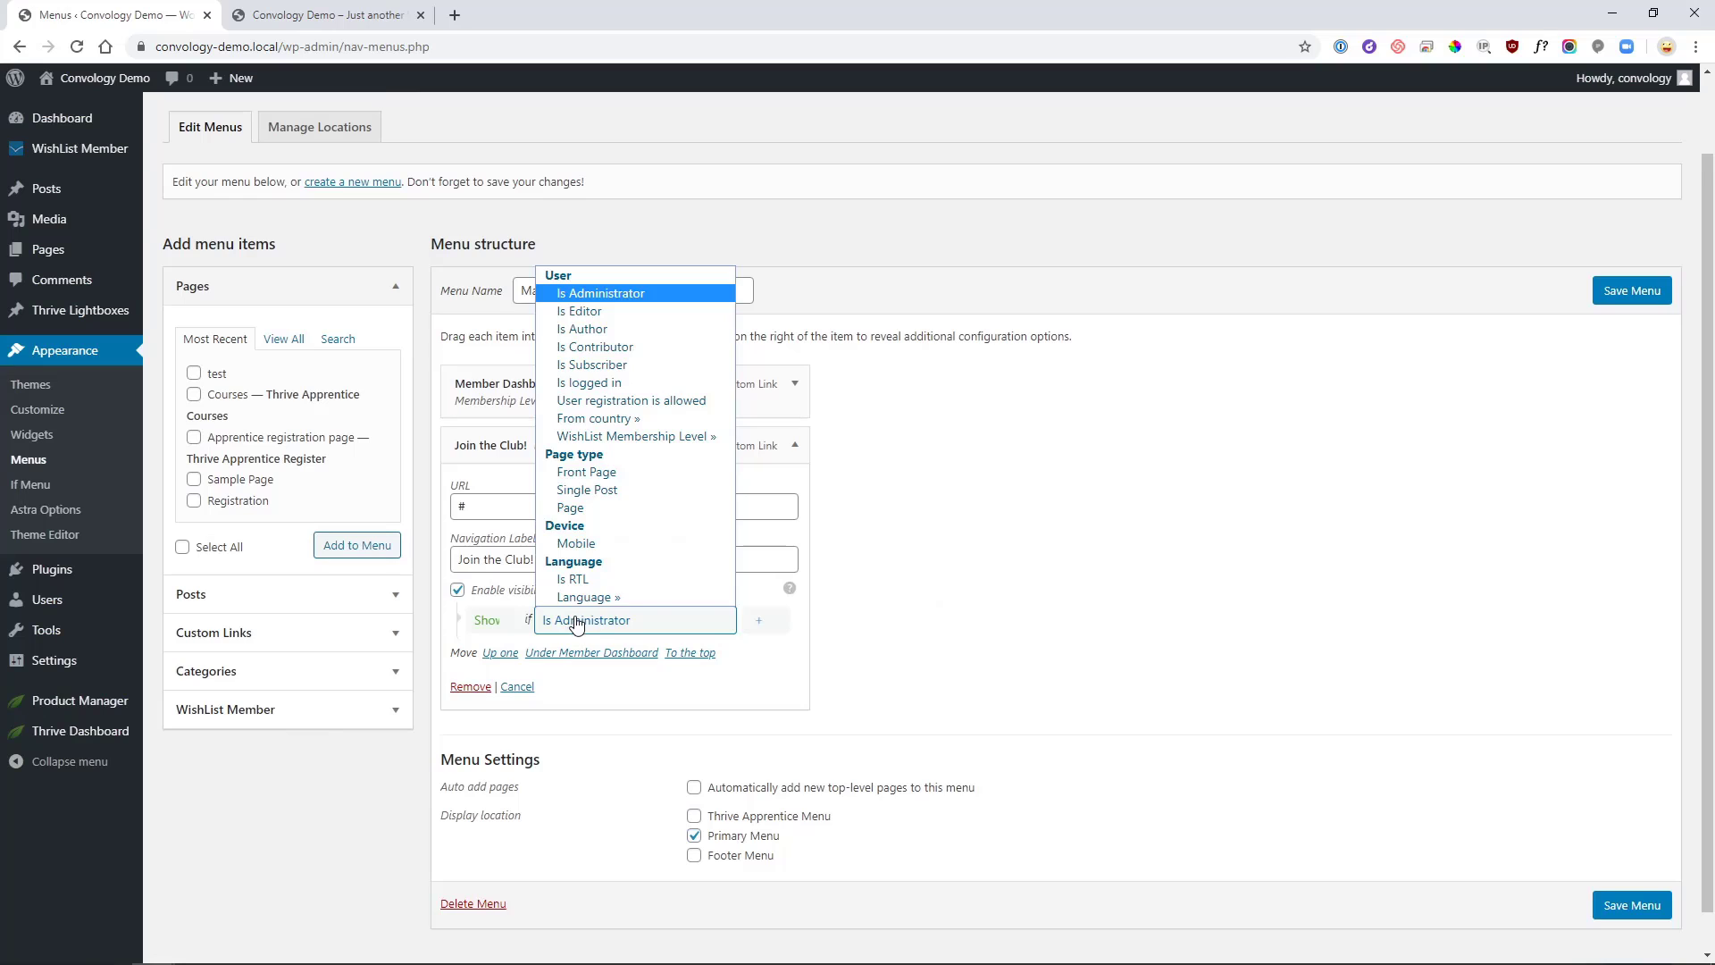
click(590, 382)
click(490, 621)
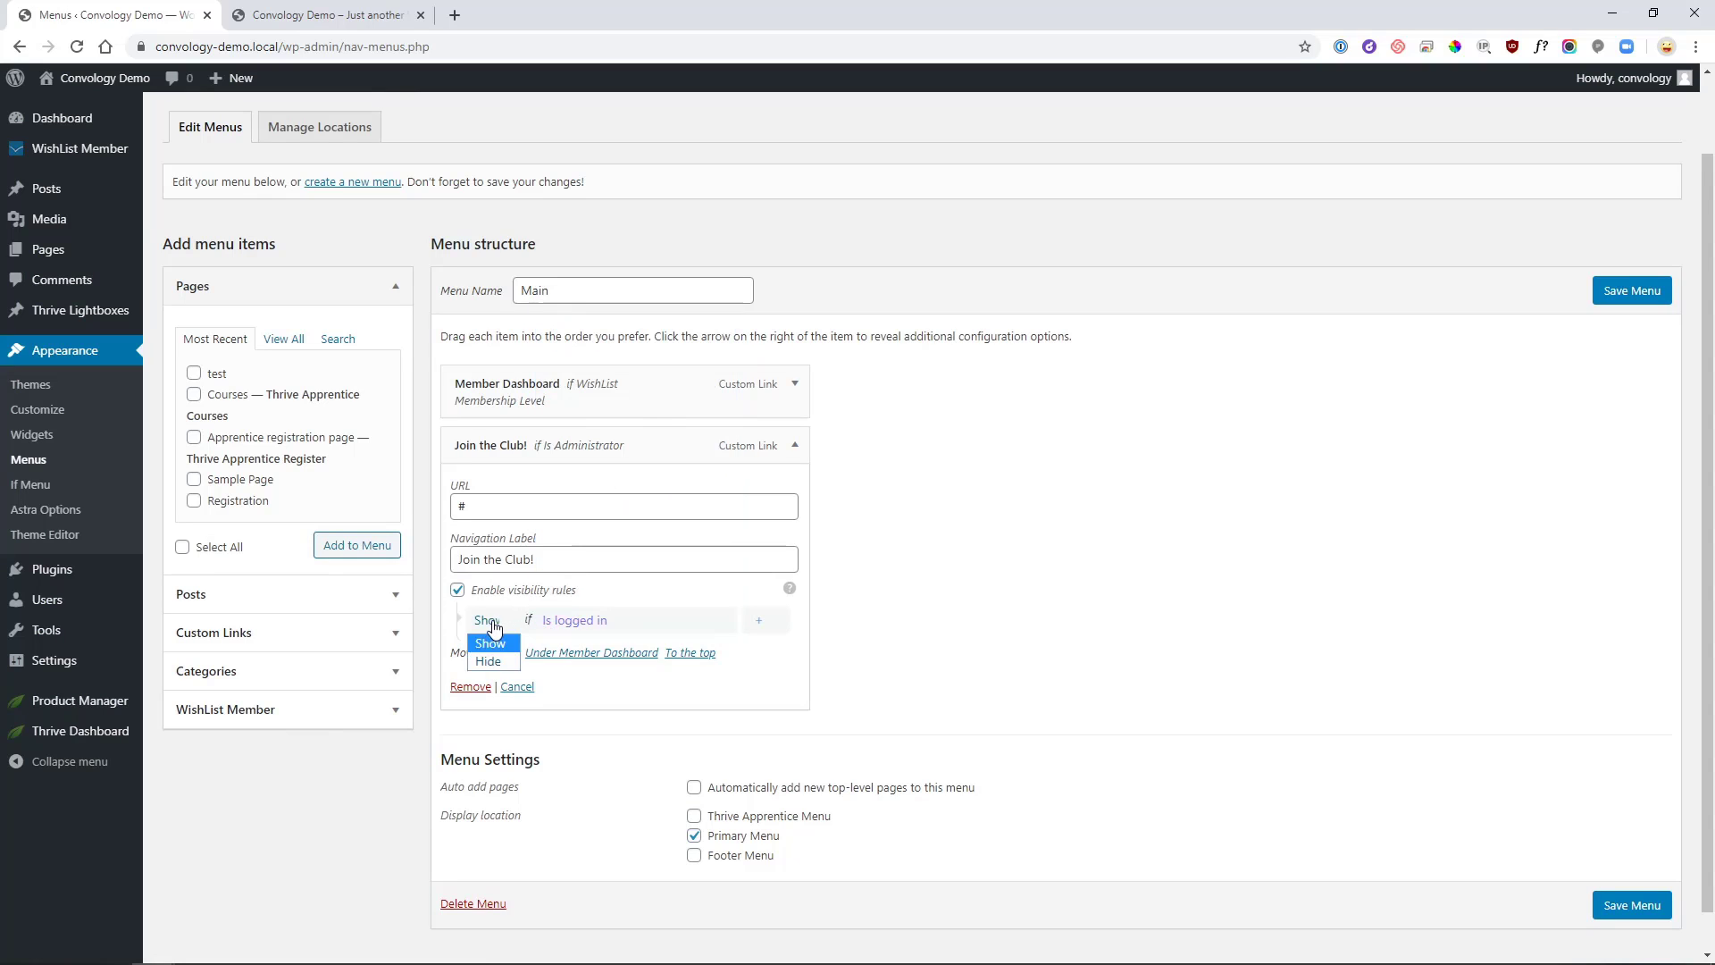
click(498, 662)
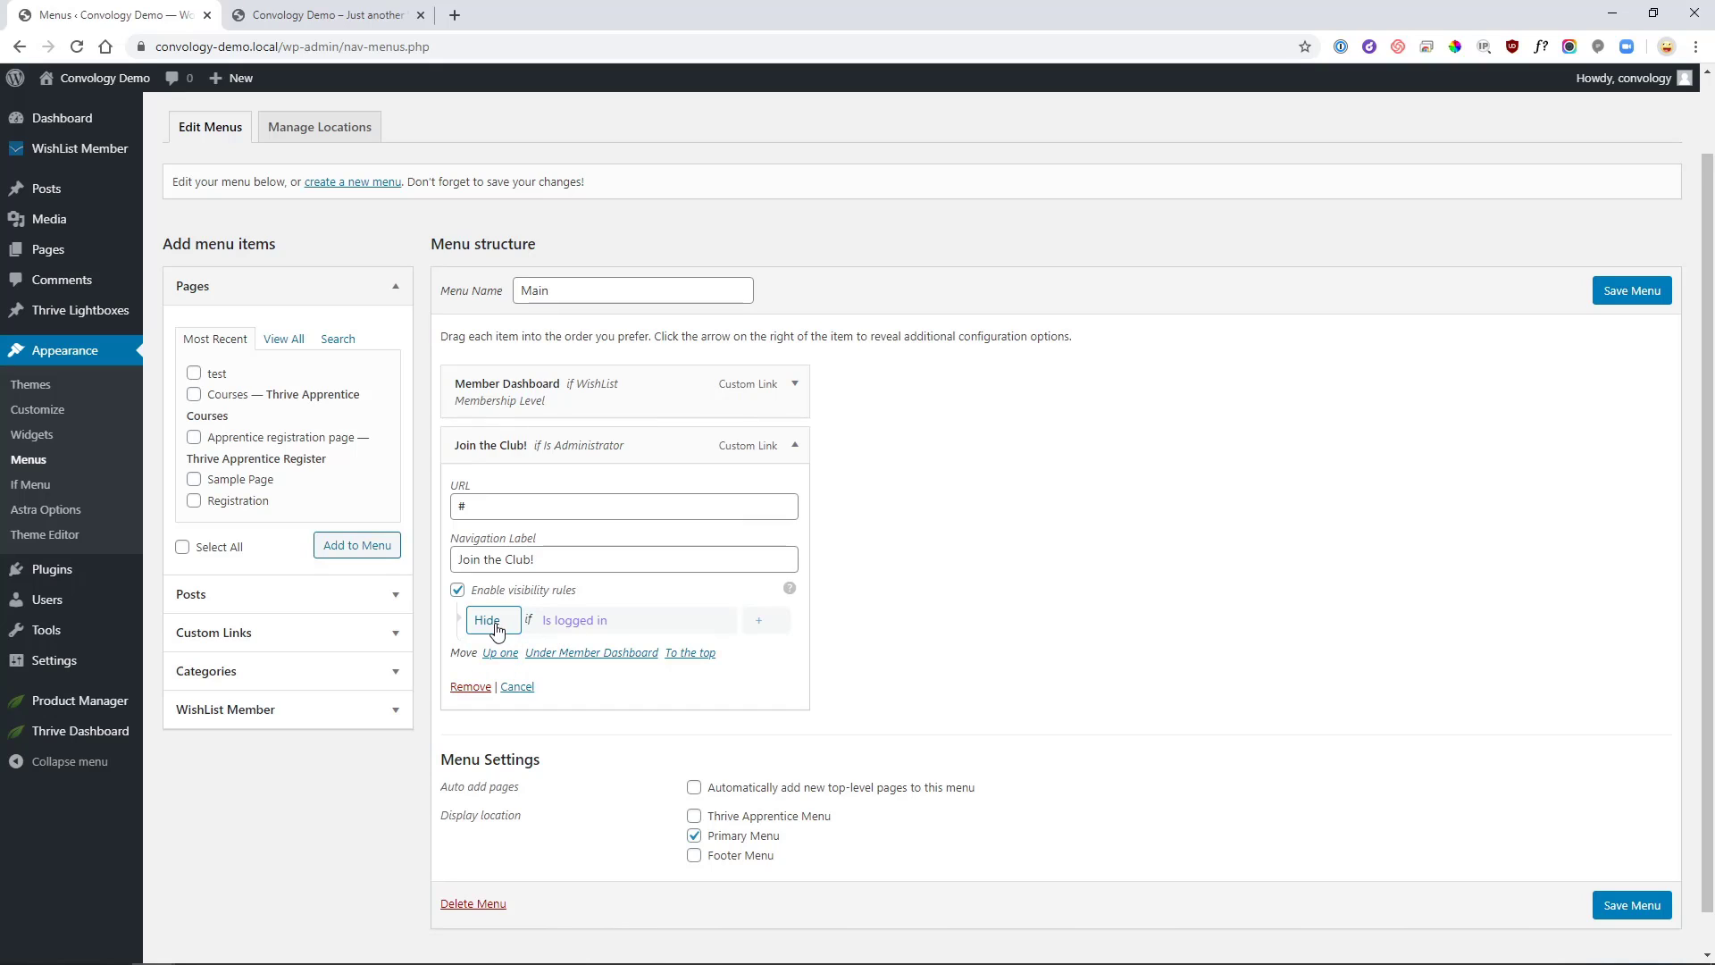
click(580, 628)
click(660, 625)
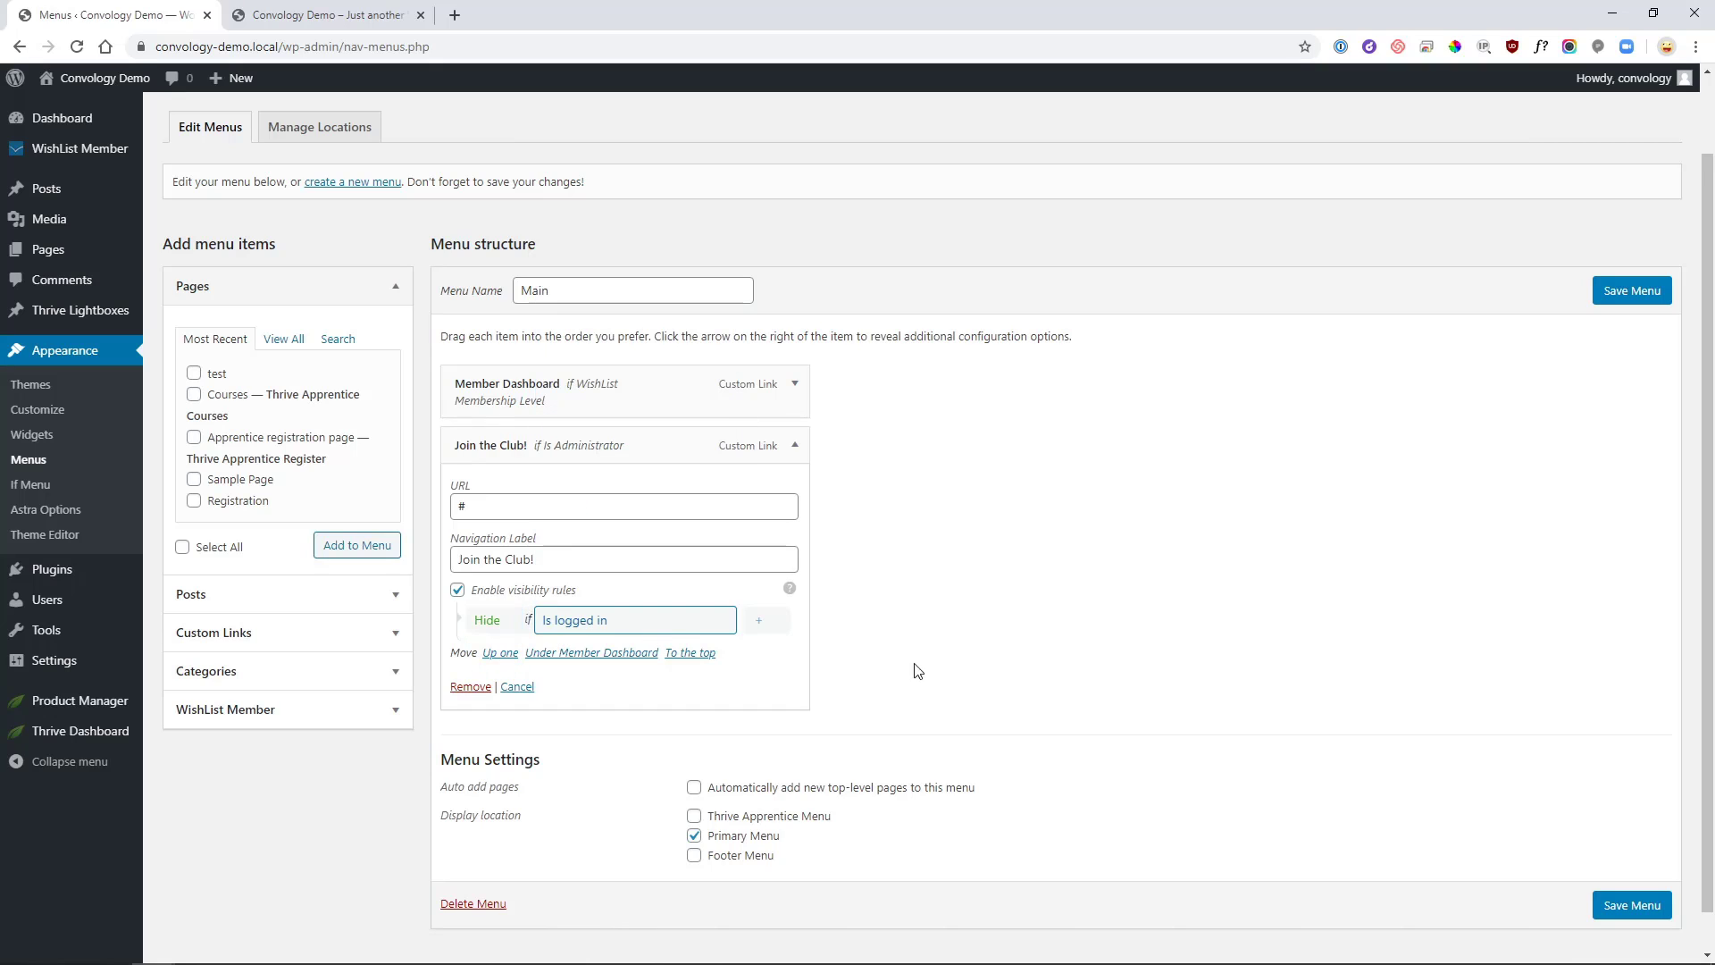
click(1633, 291)
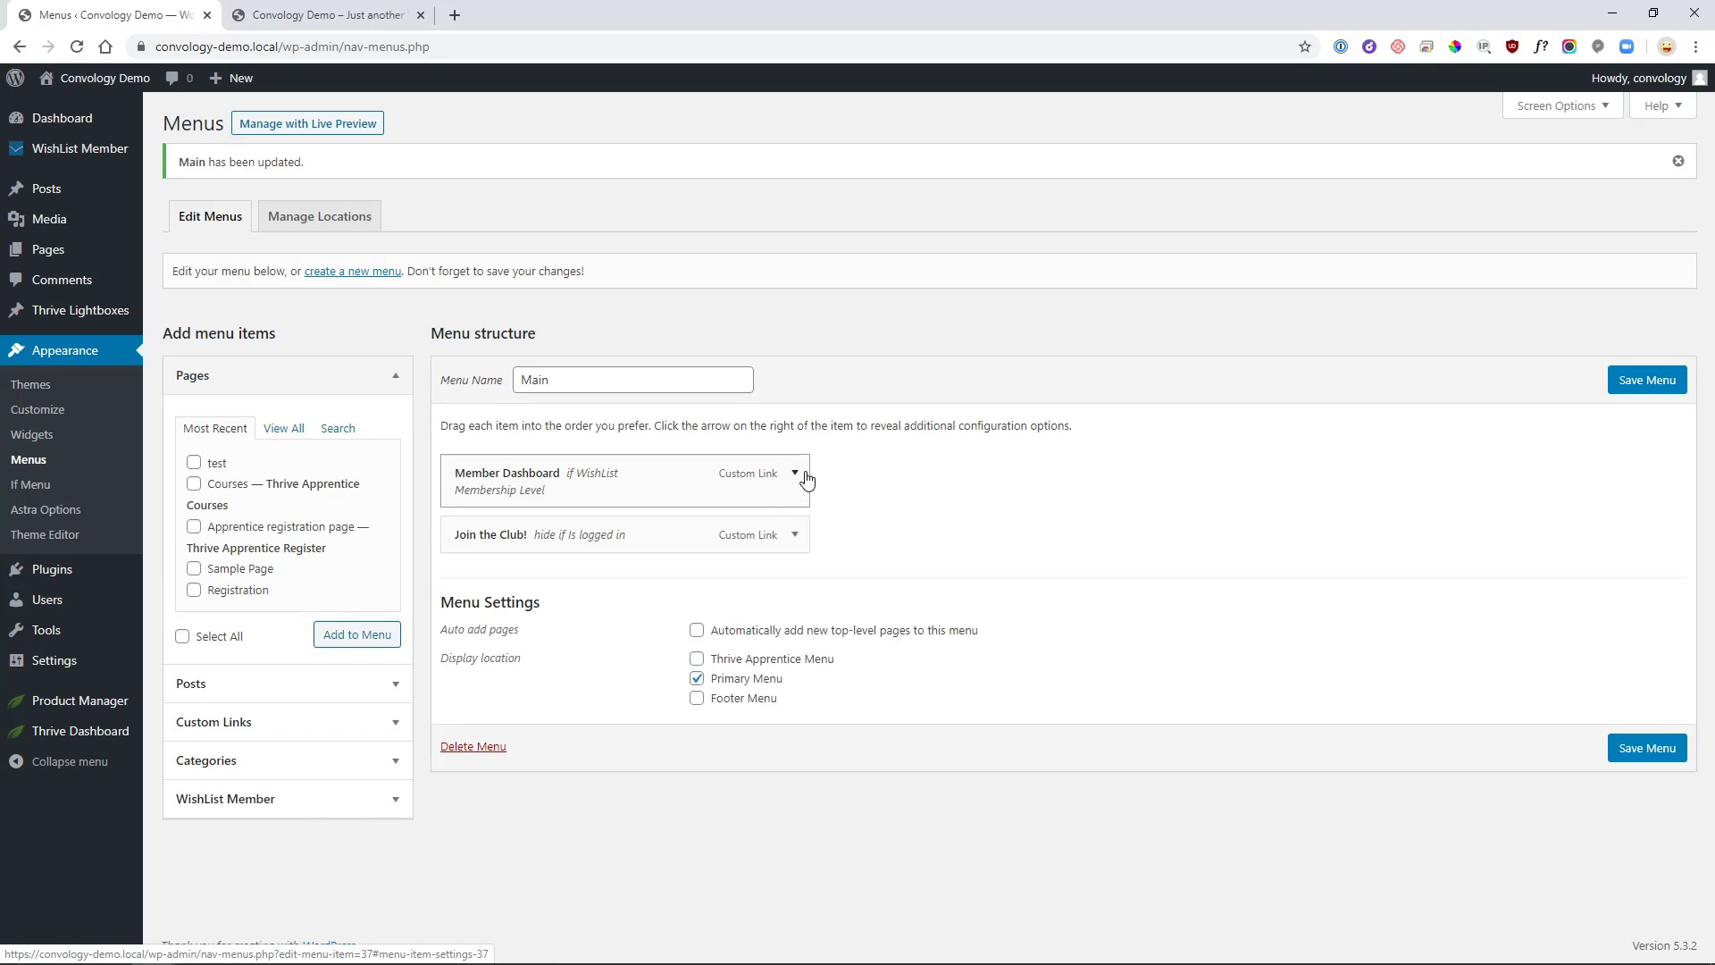
Step: Check Member Dashboard's Gold/Silver rule, then expand Join the Club! to check its hide rule
click(796, 478)
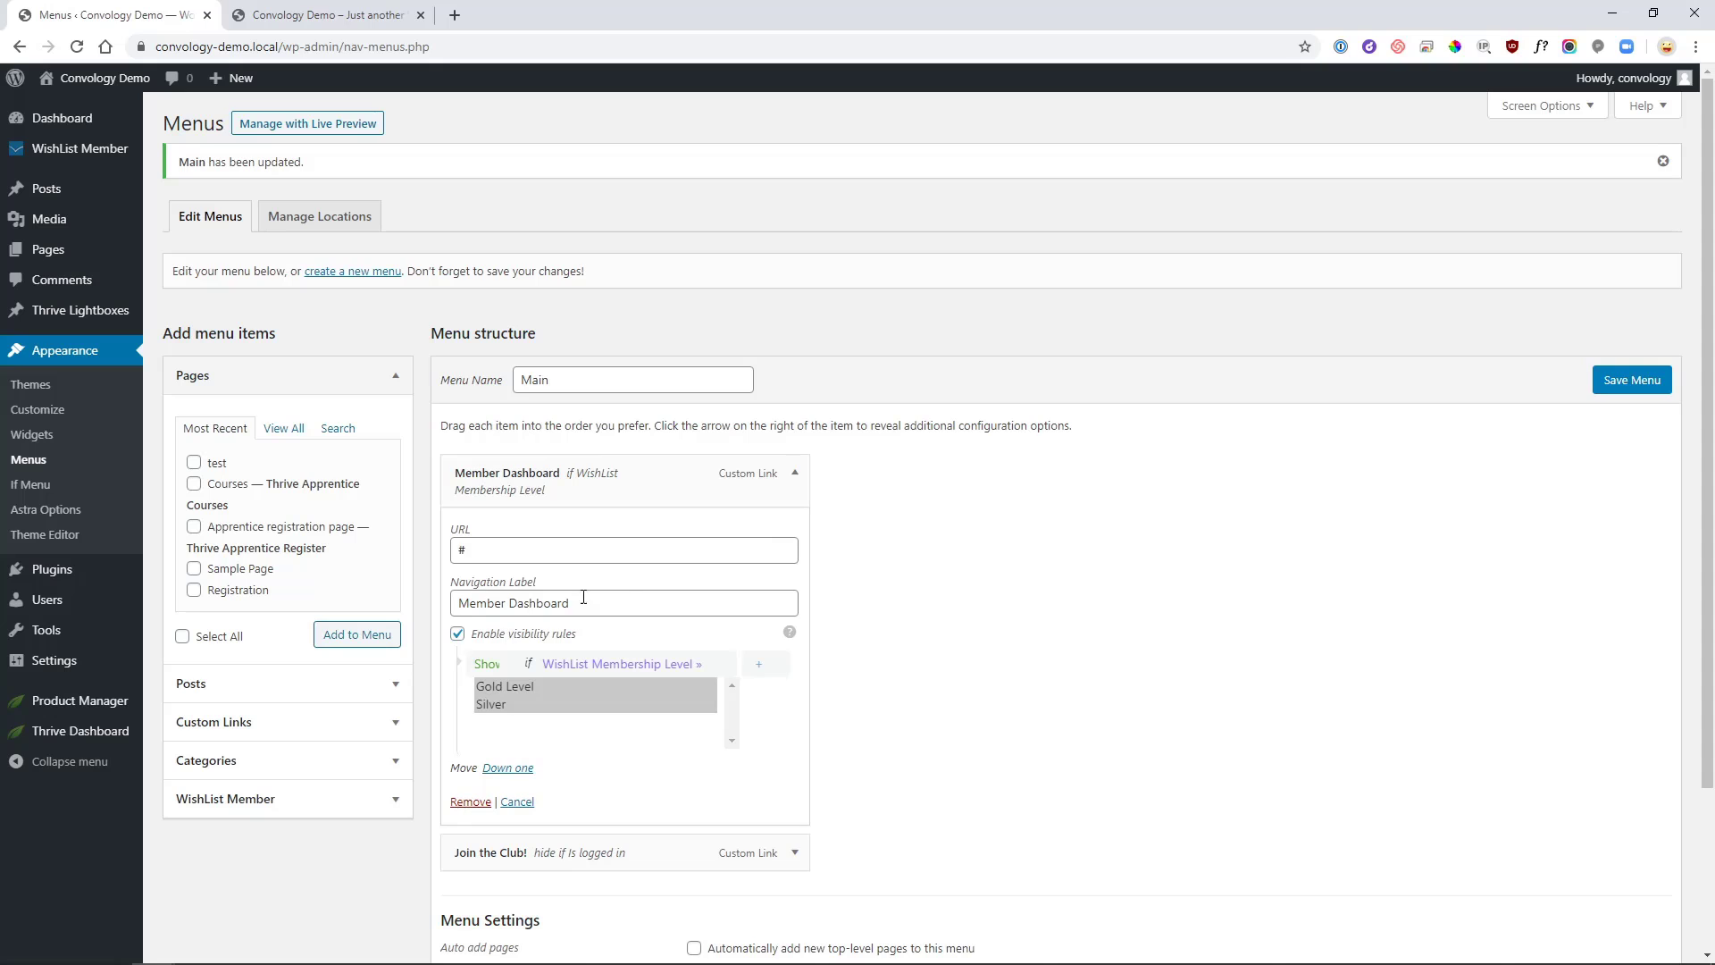
click(794, 473)
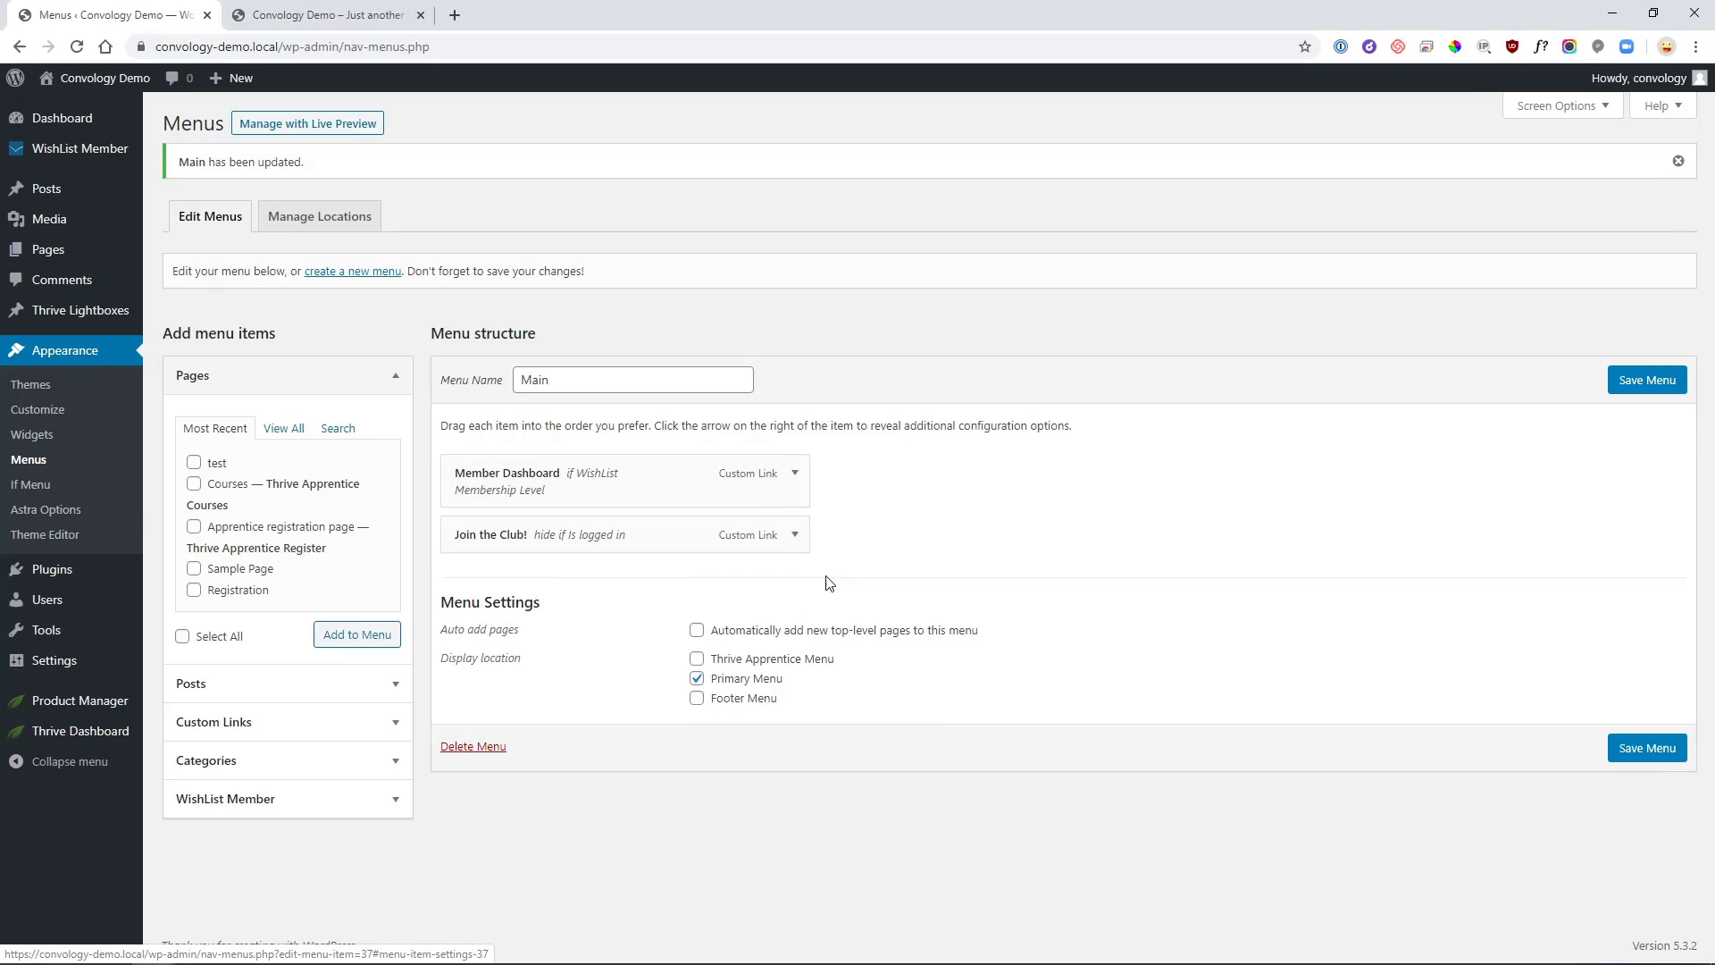
click(794, 535)
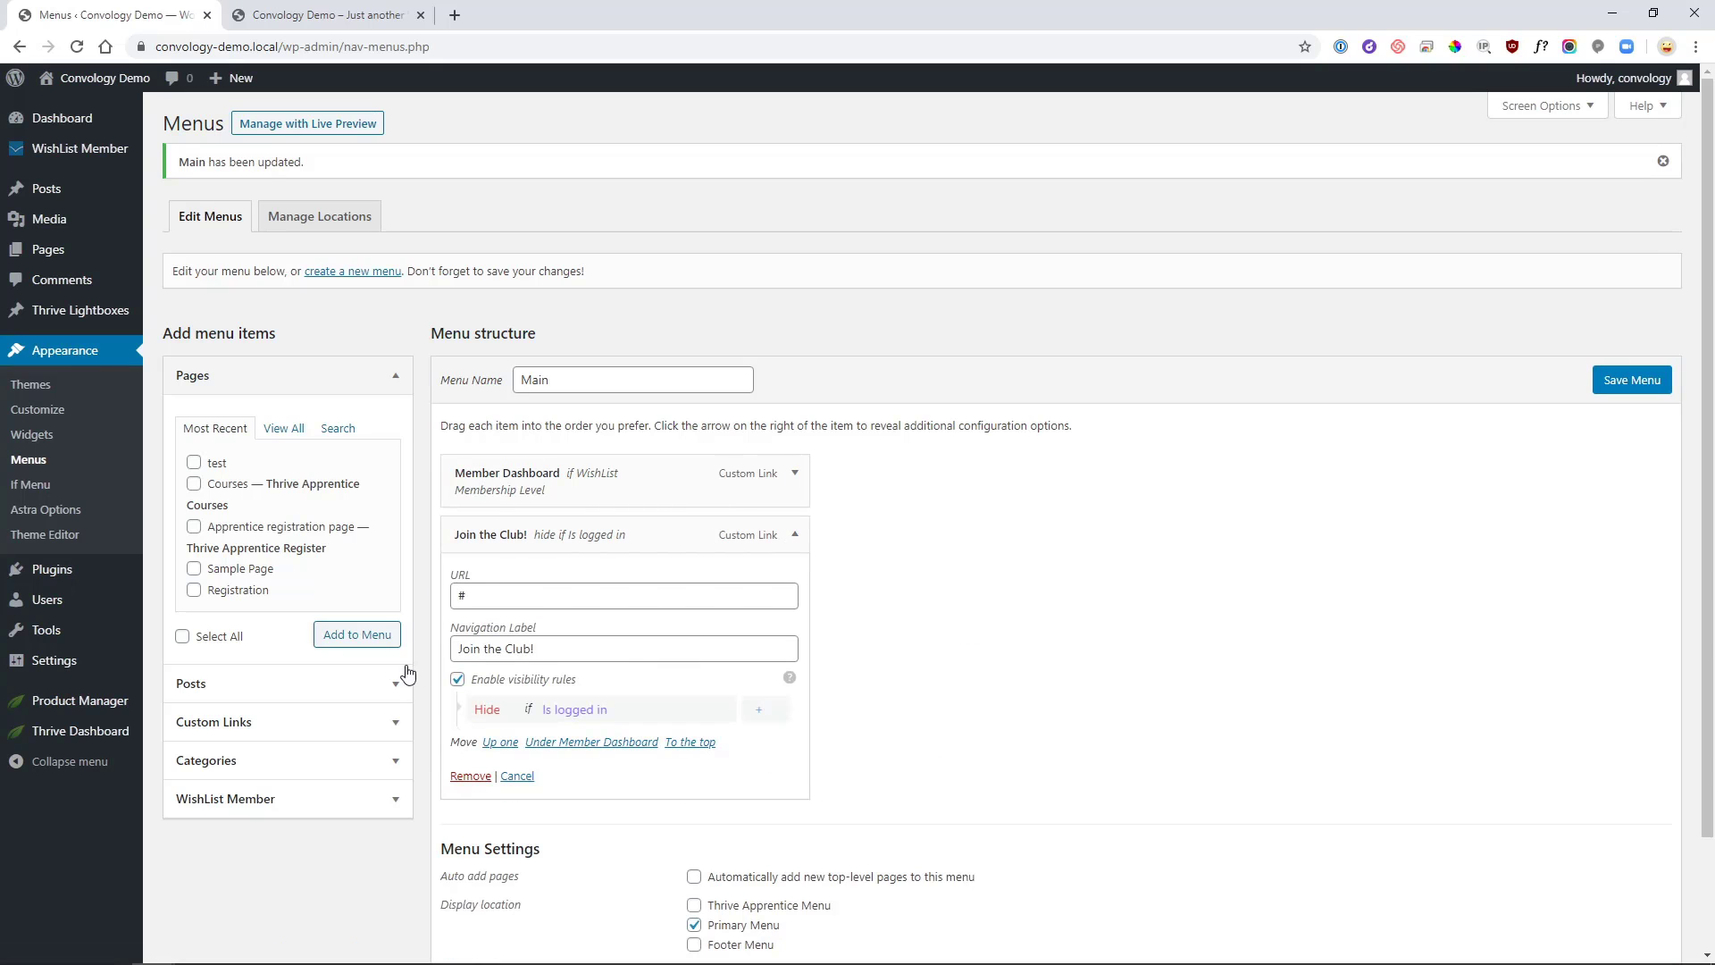